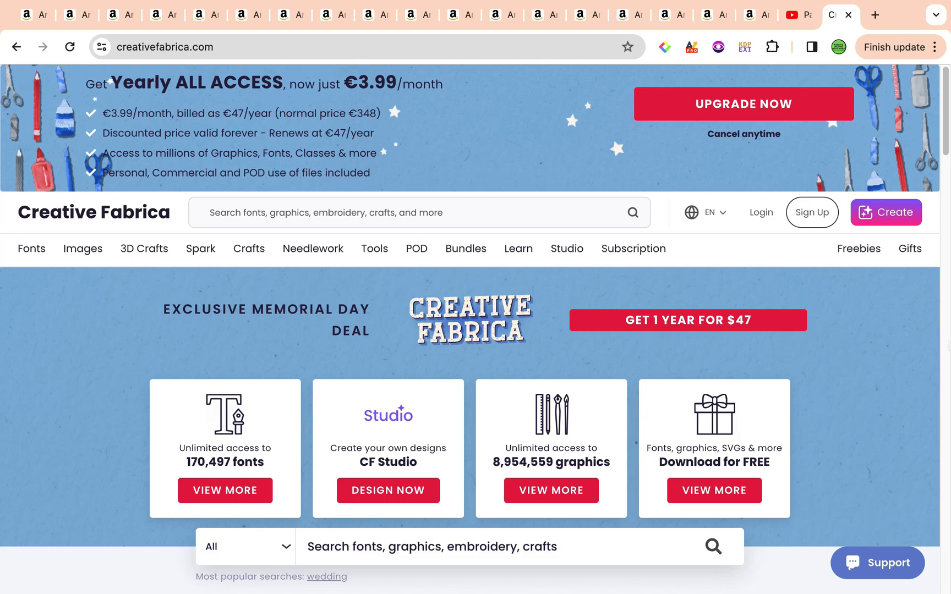
# - Switch to the Passive Income With Nora YouTube channel, reload it and search the channel for "chrome"
pyautogui.click(793, 17)
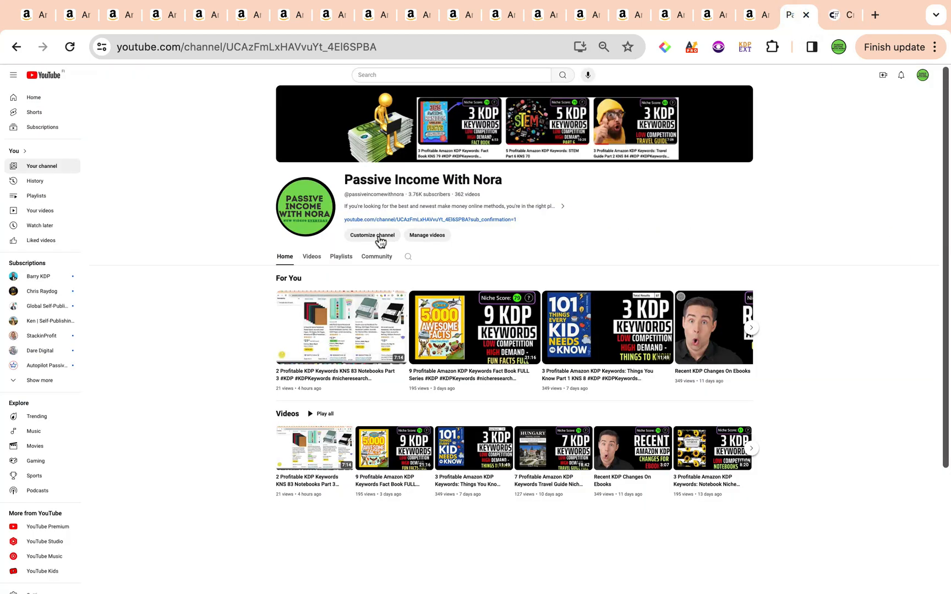
pyautogui.press('super+r')
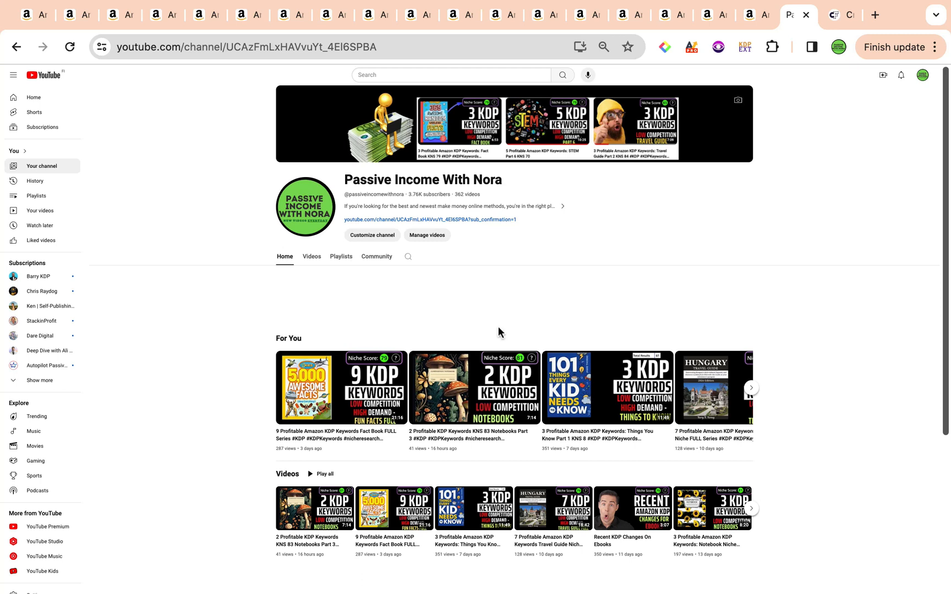
pyautogui.click(407, 257)
pyautogui.write('chrome')
pyautogui.press('Return')
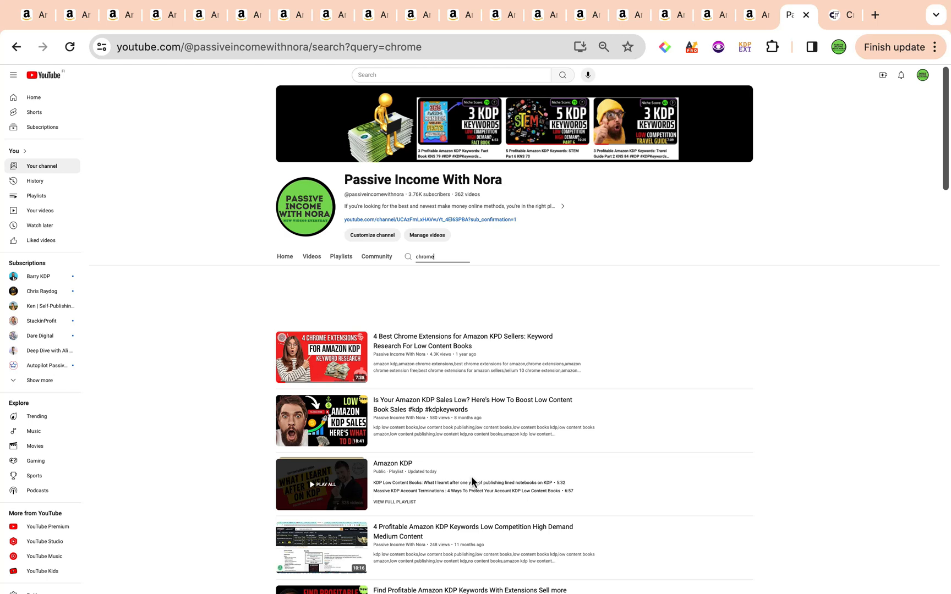
# - Return to the Creative Fabrica homepage and look over its Studio and Images categories
pyautogui.click(845, 15)
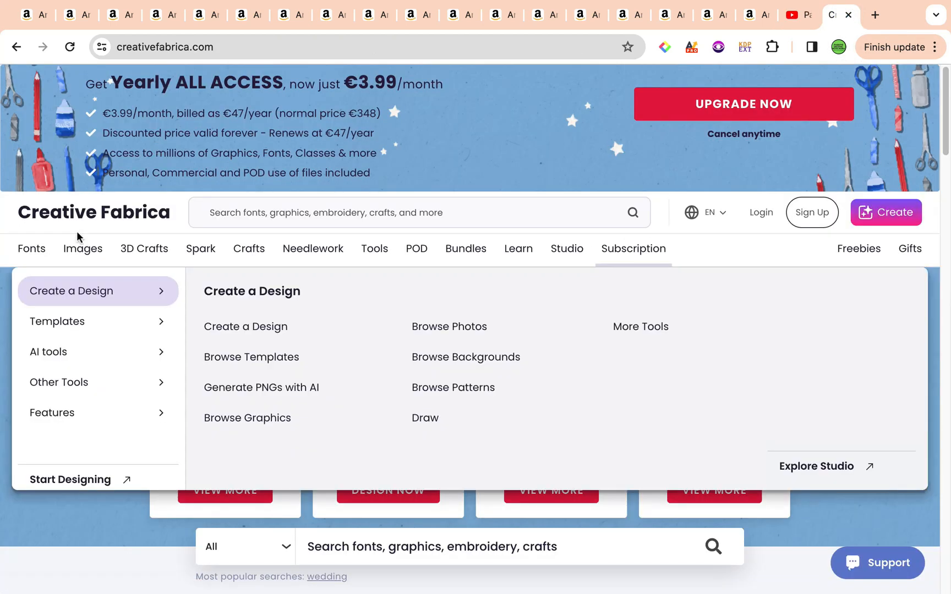
pyautogui.moveTo(83, 263)
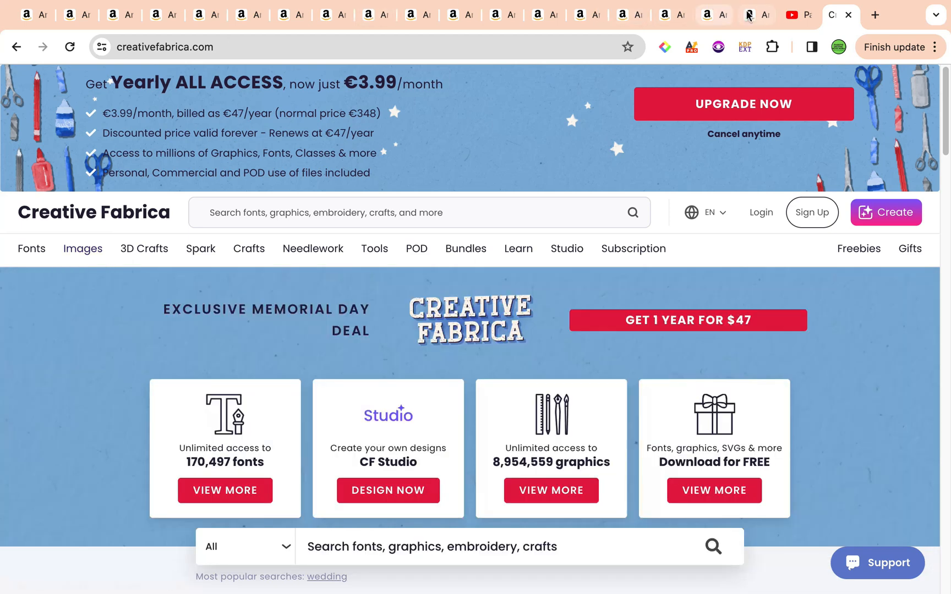
# - Switch to the Amazon results for "notary journal log book large print" and examine the first listings' sales ranks, reviews and prices
pyautogui.click(749, 15)
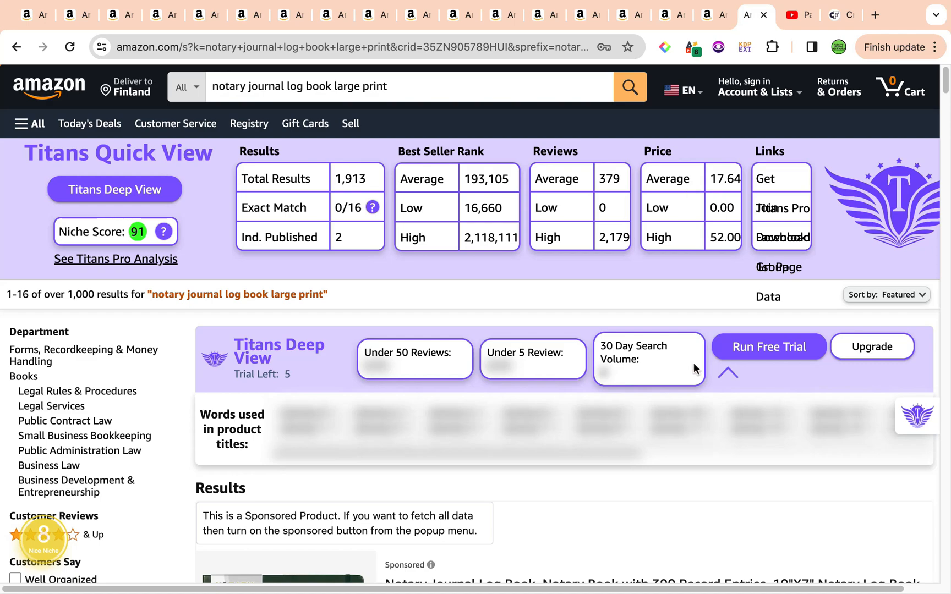
pyautogui.scroll(-5, 693, 363)
pyautogui.scroll(-4, 693, 368)
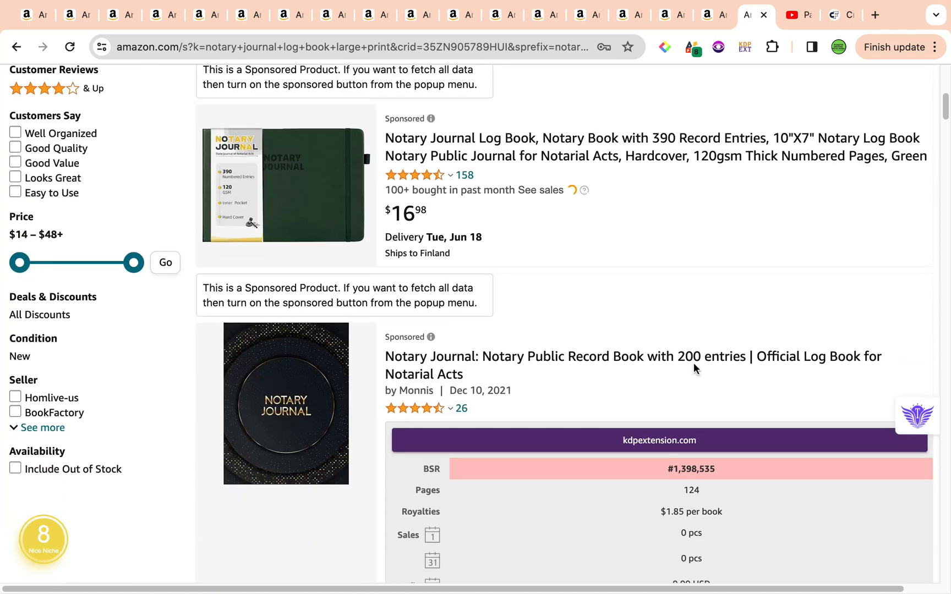
pyautogui.scroll(-8, 694, 368)
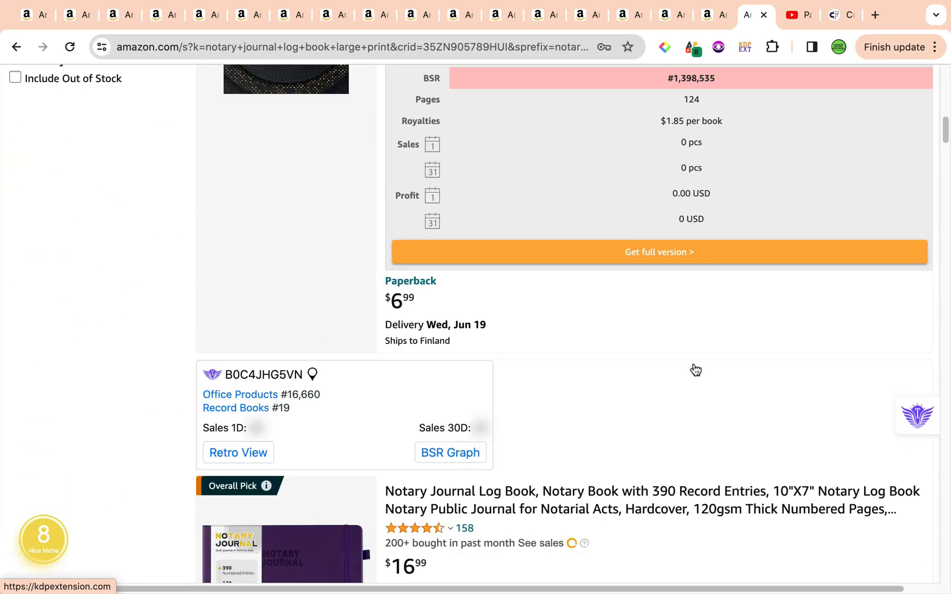
pyautogui.scroll(-5, 695, 369)
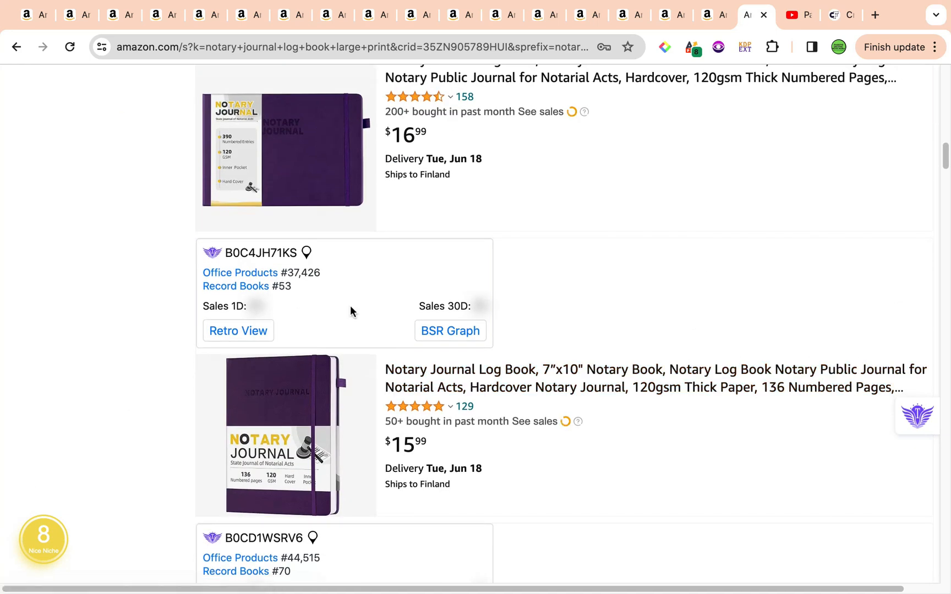
pyautogui.scroll(-4, 350, 309)
pyautogui.scroll(-10, 111, 378)
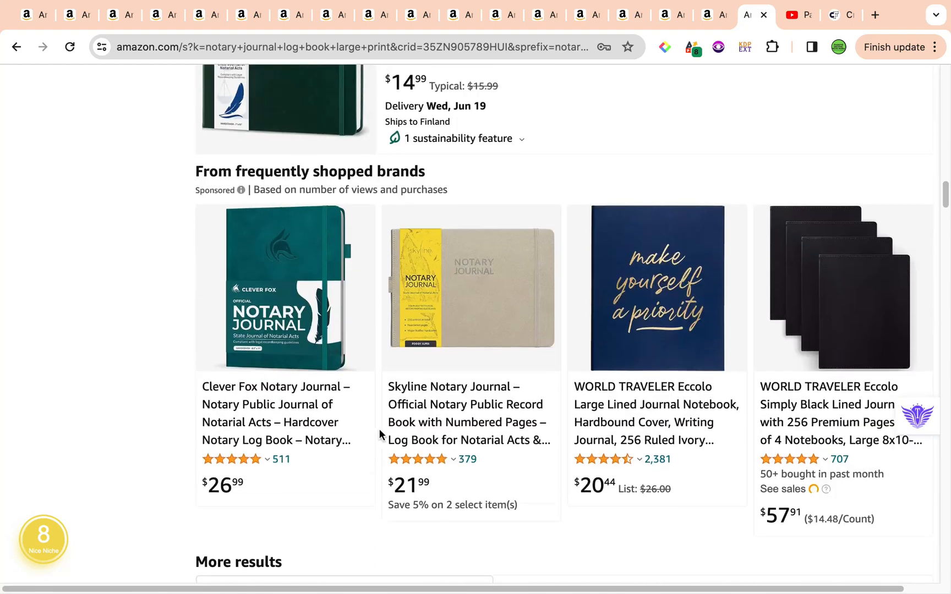
pyautogui.scroll(-10, 379, 430)
pyautogui.scroll(-7, 379, 434)
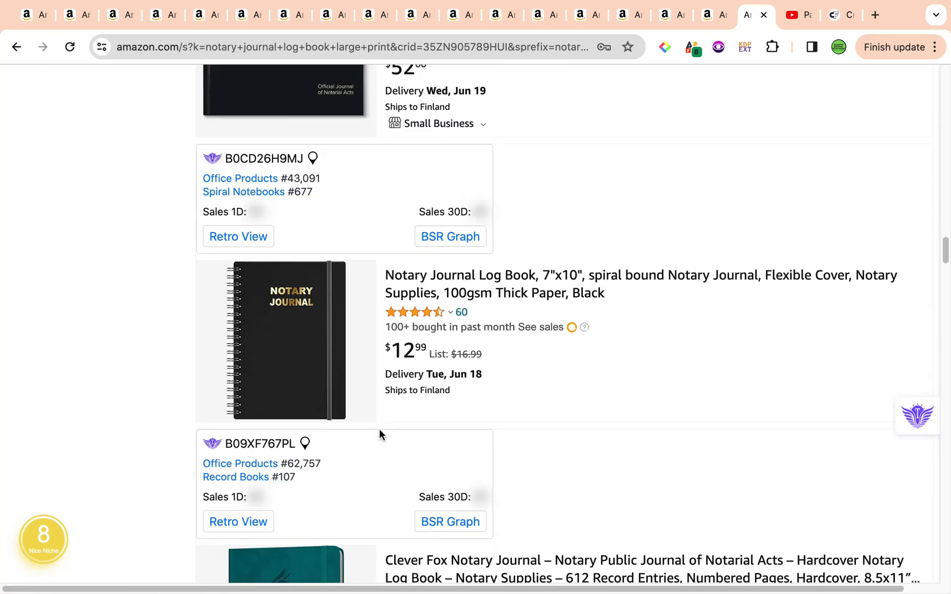
# - Preview the product details of the black spiral-bound notary journal and review the remaining listings down to the related searches
pyautogui.moveTo(344, 378)
pyautogui.scroll(-3, 490, 523)
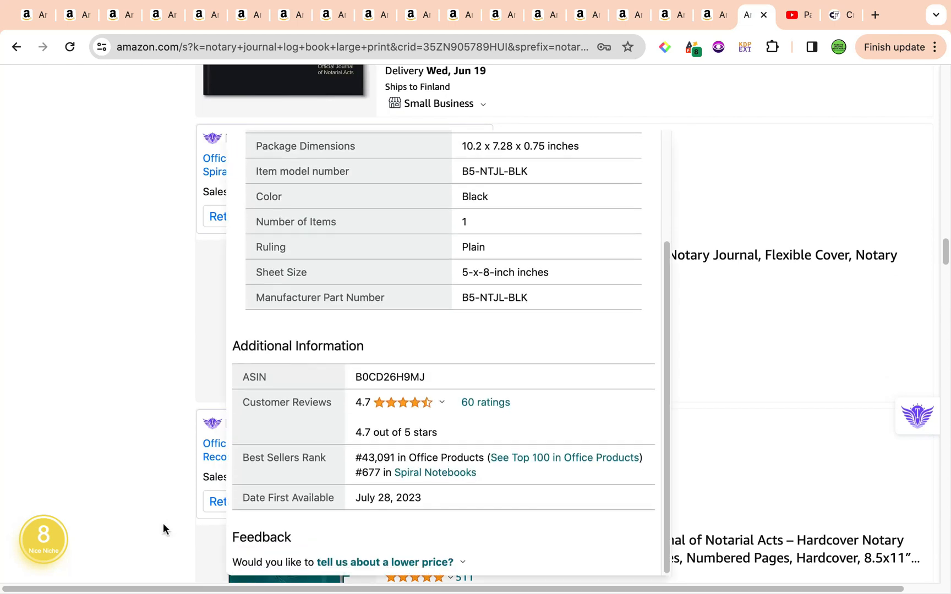
pyautogui.scroll(-4, 164, 526)
pyautogui.moveTo(216, 425)
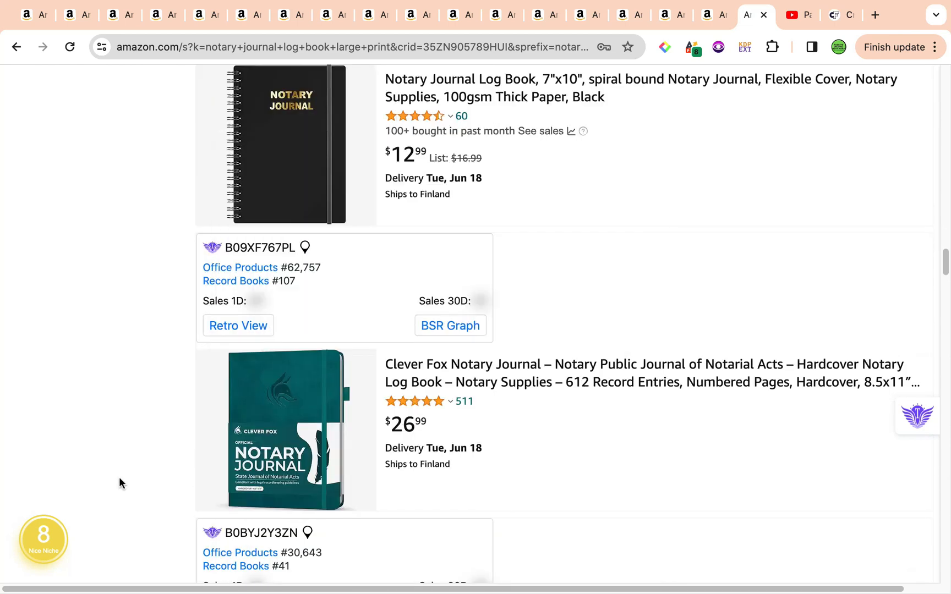
pyautogui.scroll(-7, 120, 482)
pyautogui.scroll(-8, 119, 479)
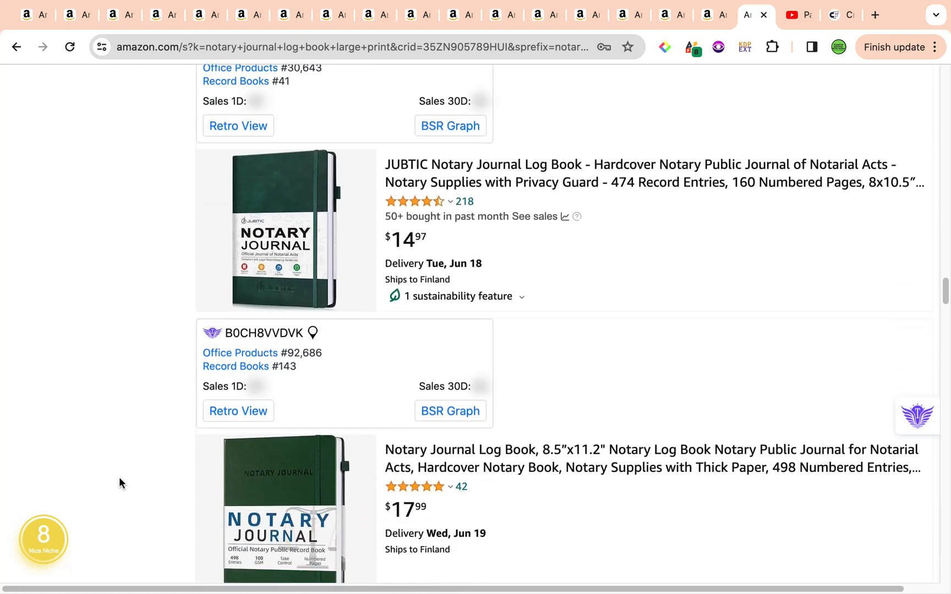
pyautogui.scroll(-10, 120, 483)
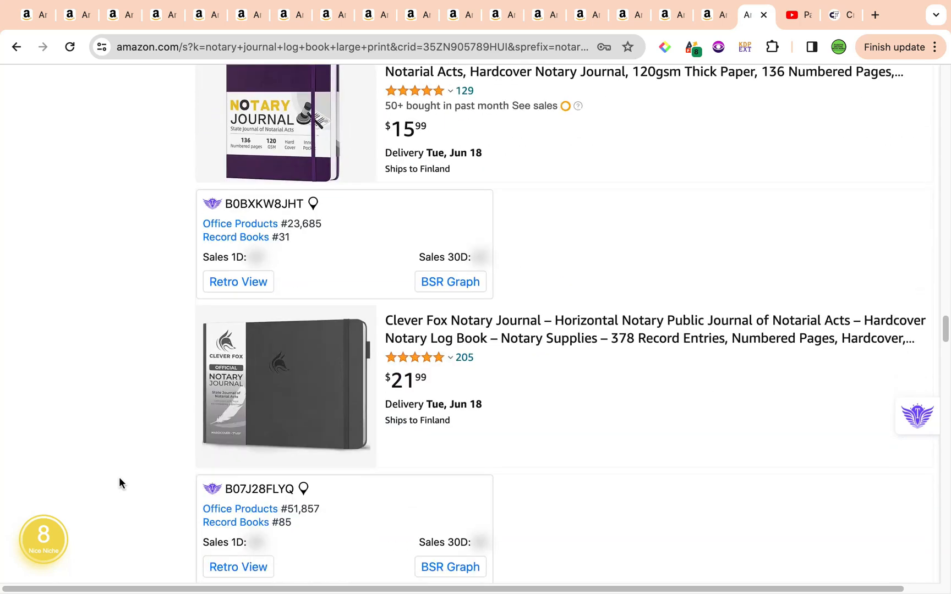
pyautogui.scroll(-5, 119, 482)
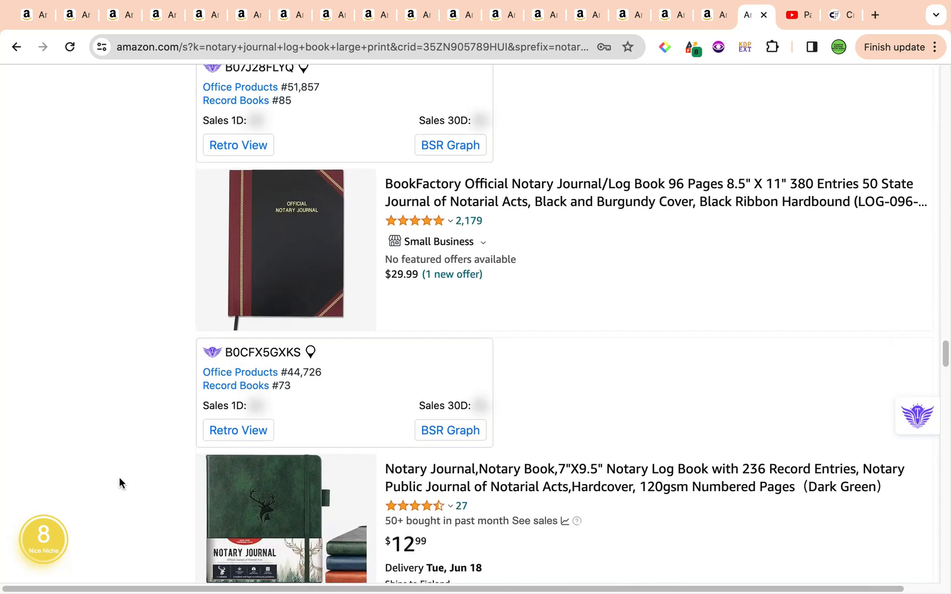
pyautogui.scroll(-8, 119, 483)
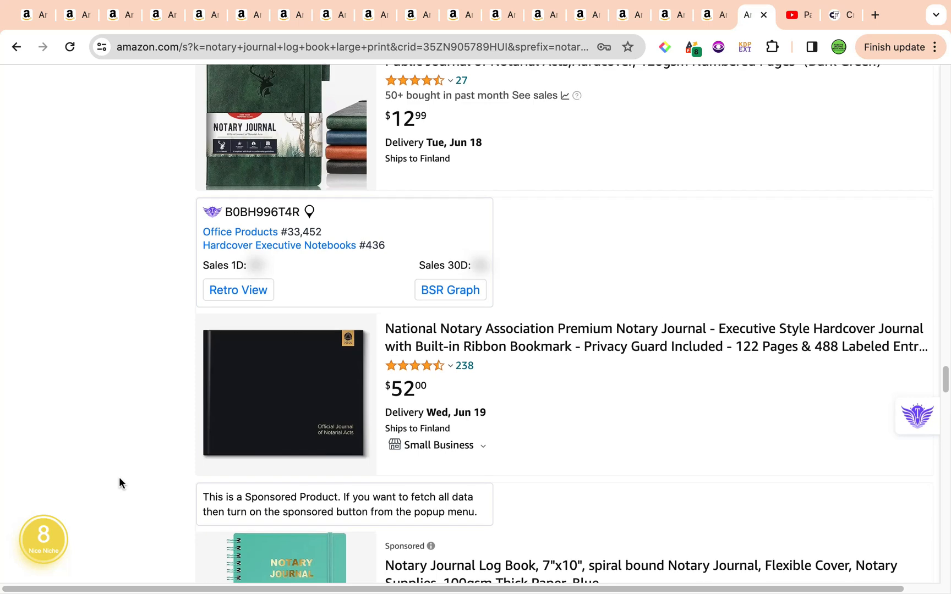
pyautogui.scroll(-7, 119, 483)
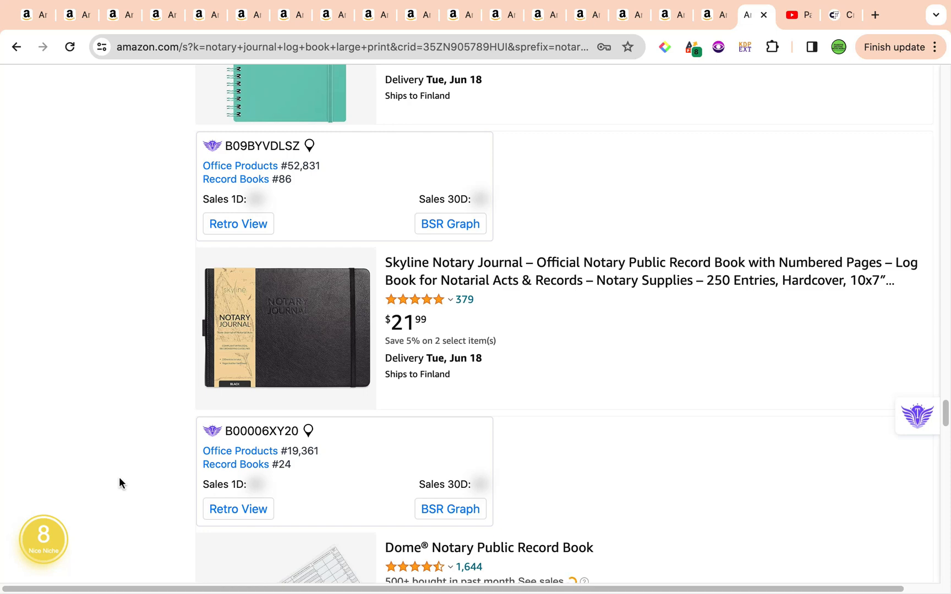
pyautogui.scroll(-11, 159, 391)
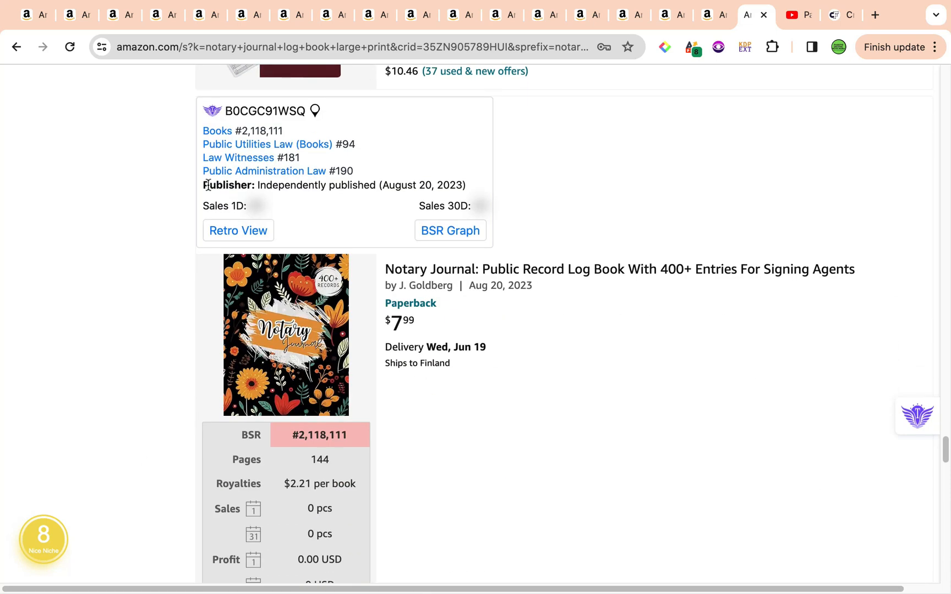
pyautogui.scroll(-8, 176, 379)
pyautogui.scroll(-13, 177, 380)
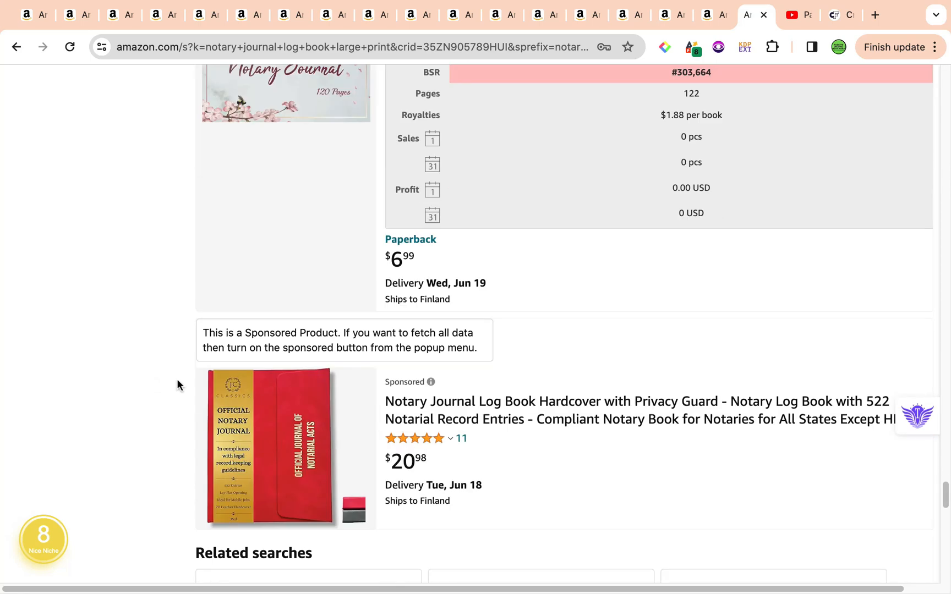
# - Reload the notary journal results and re-examine the listings from the Titans Quick View through the first More results entries
pyautogui.press('super+r')
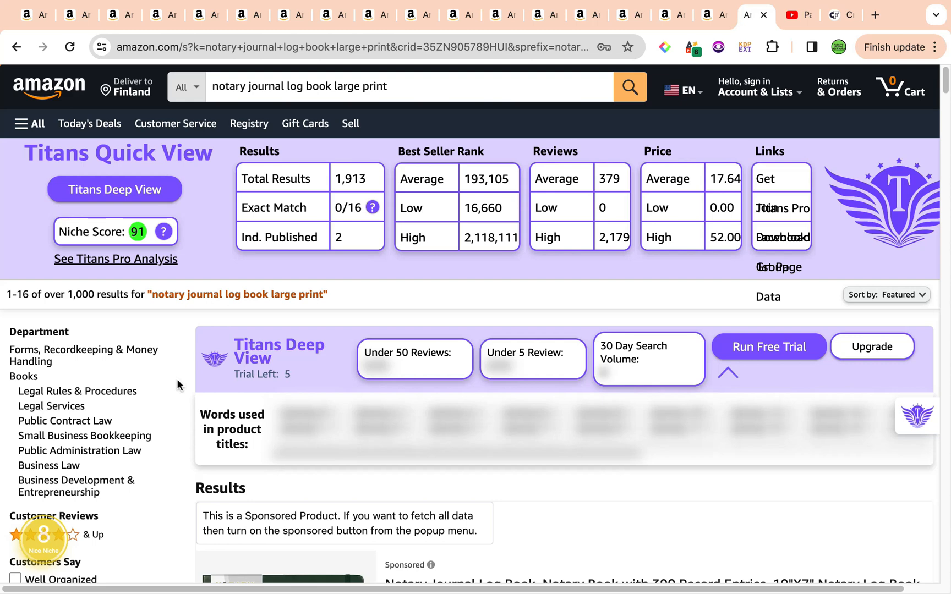
pyautogui.scroll(-6, 177, 380)
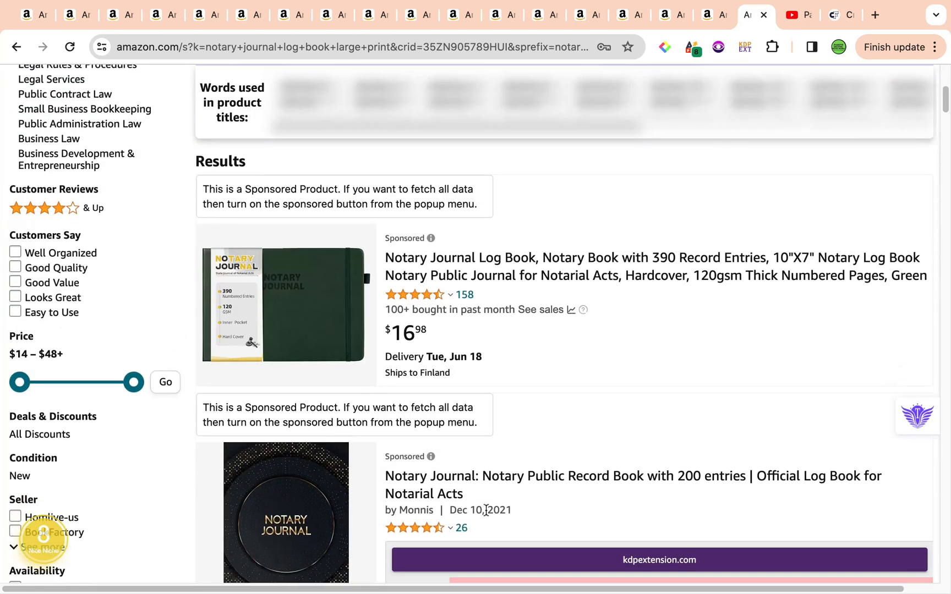
pyautogui.scroll(-13, 486, 510)
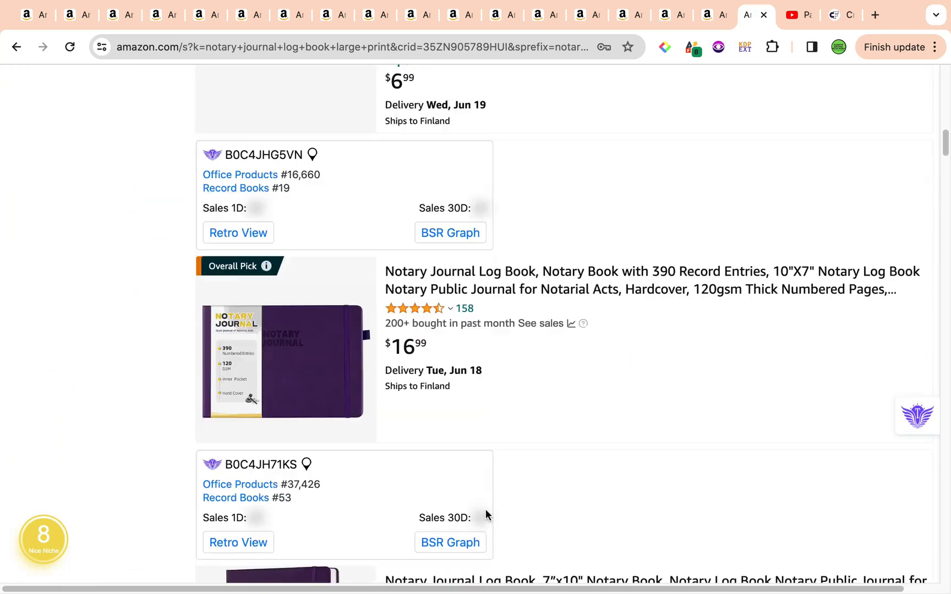
pyautogui.scroll(-4, 486, 509)
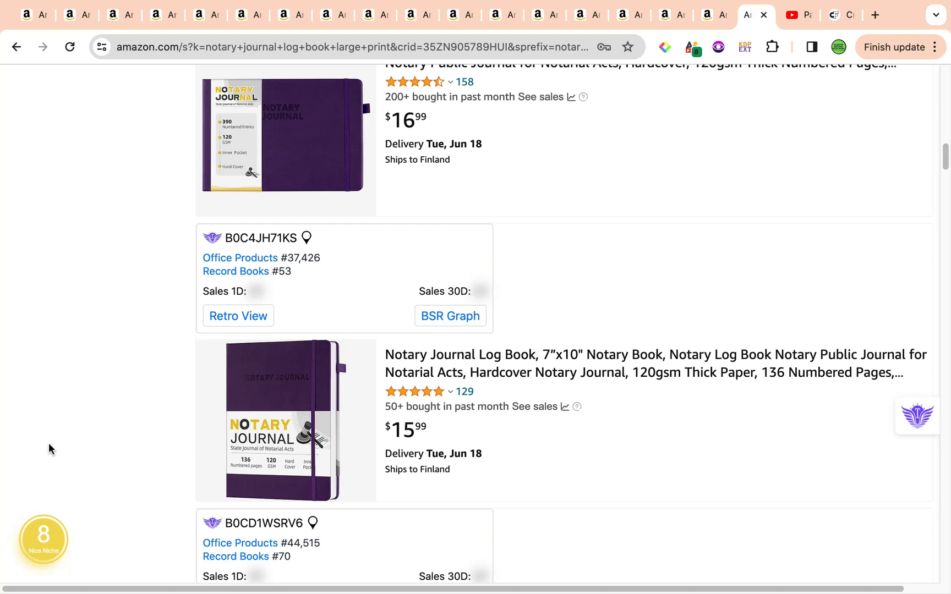
pyautogui.moveTo(368, 379)
pyautogui.scroll(-10, 807, 403)
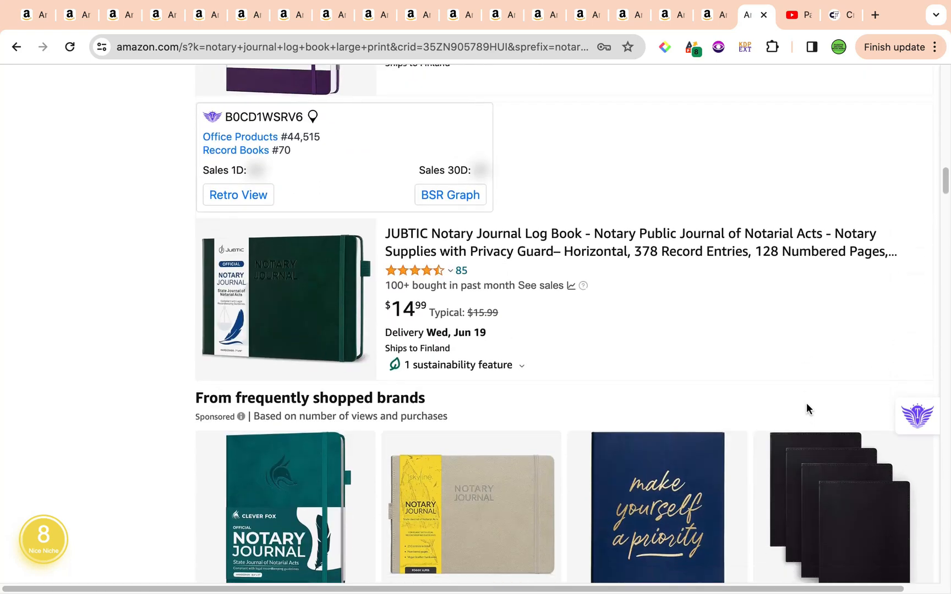
pyautogui.scroll(-3, 807, 407)
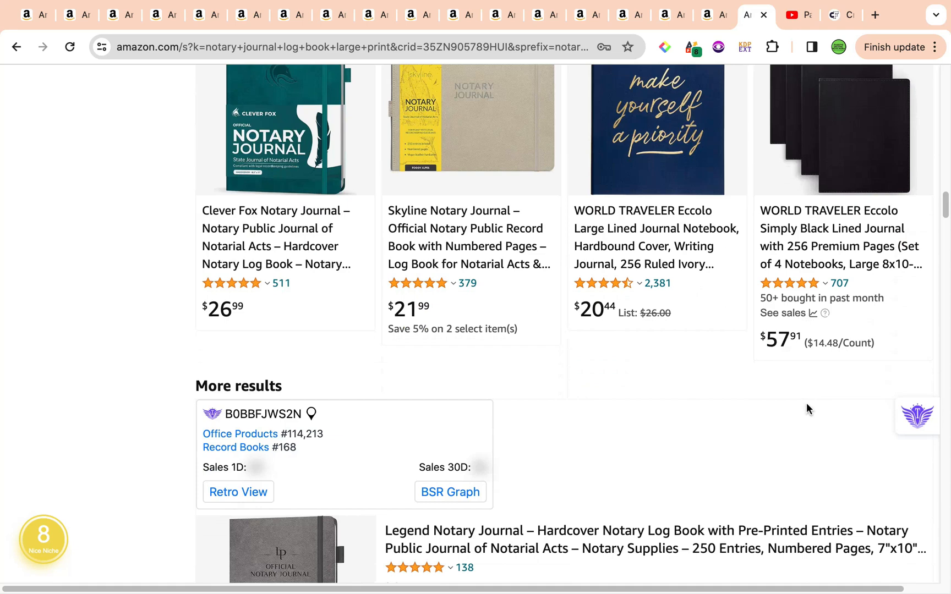
pyautogui.scroll(2, 806, 409)
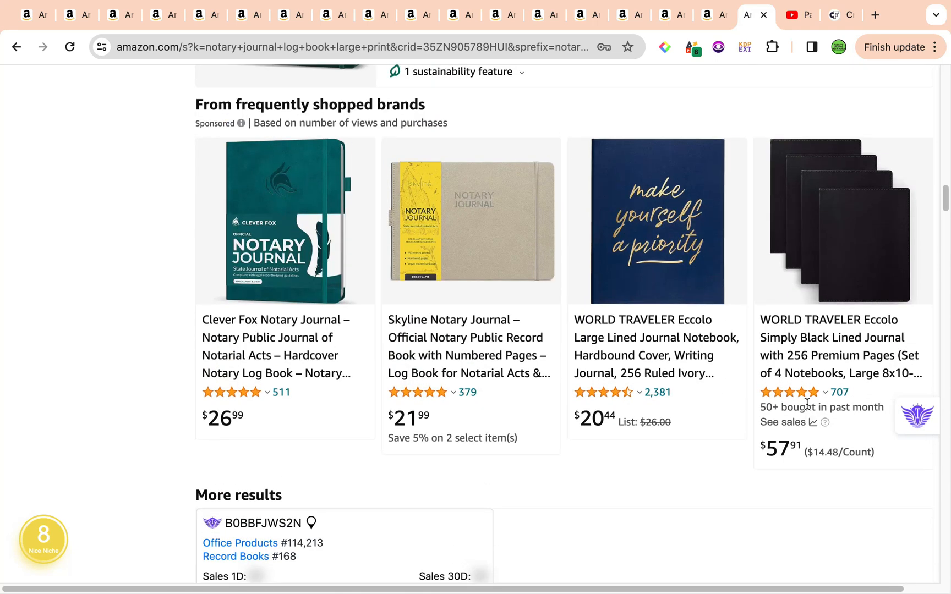
pyautogui.scroll(-12, 807, 404)
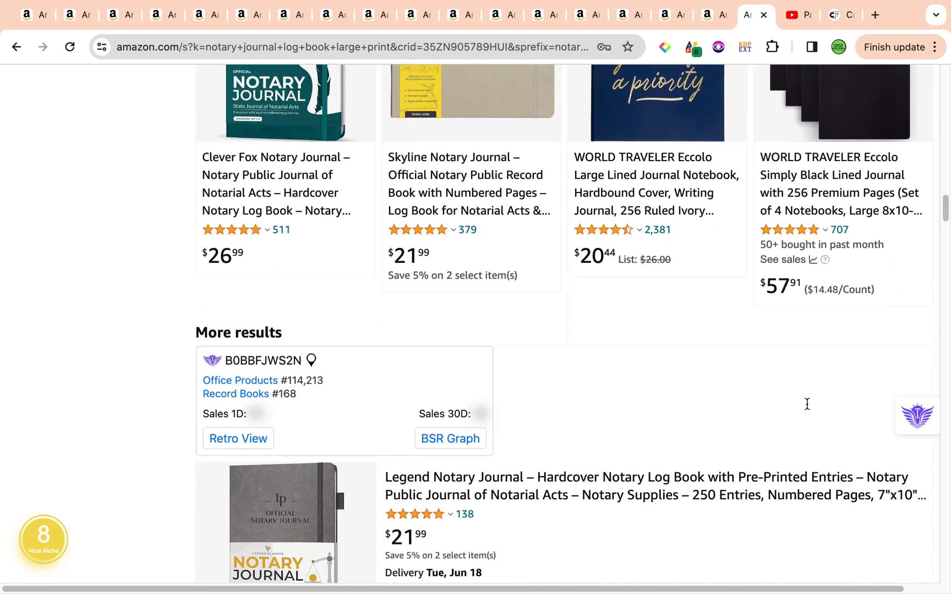
pyautogui.scroll(-2, 806, 408)
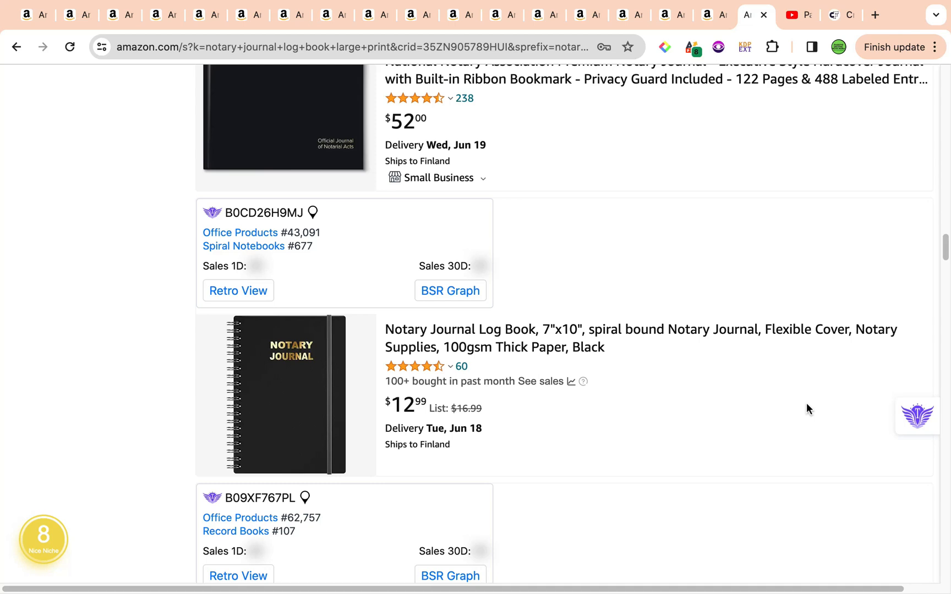
# - Go back through the results from the beginning, previewing product details of the 200-entry record book and the Legend notary journal
pyautogui.scroll(20, 806, 409)
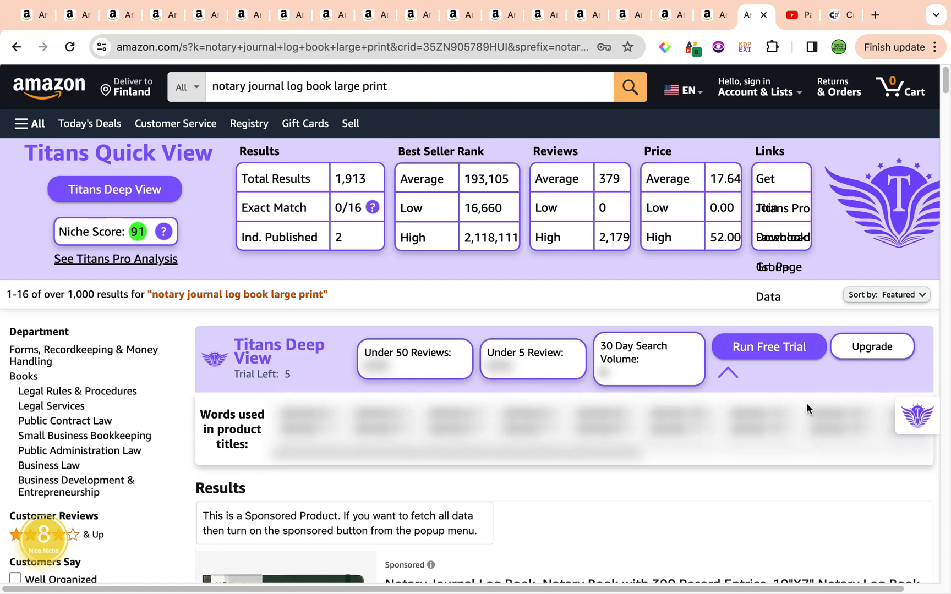
pyautogui.scroll(-10, 806, 403)
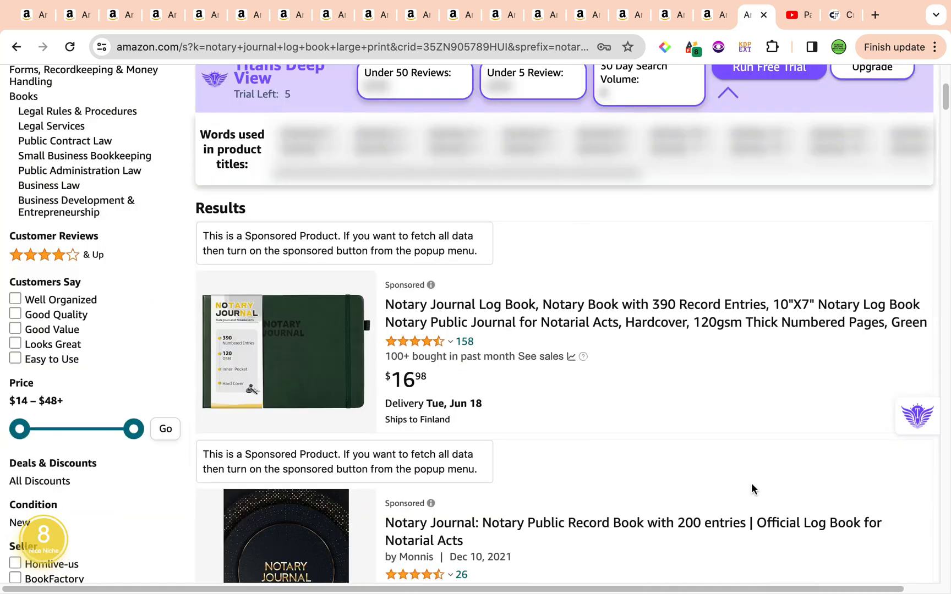
pyautogui.moveTo(233, 403)
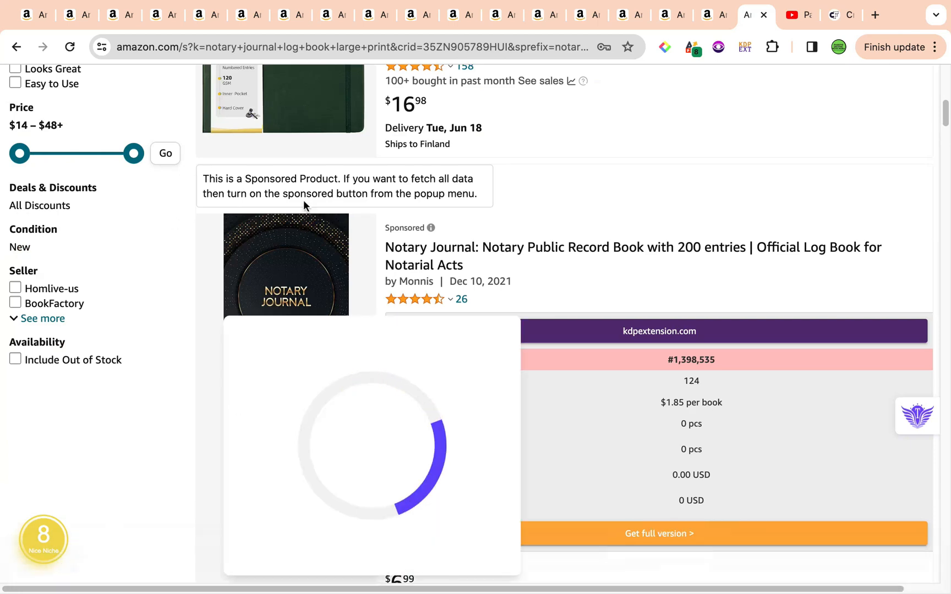
pyautogui.scroll(-10, 140, 521)
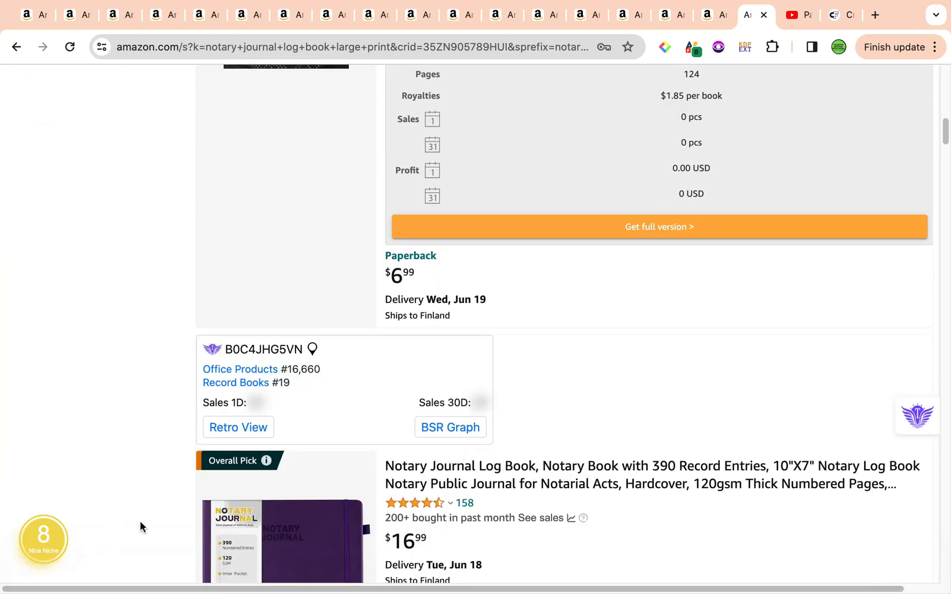
pyautogui.scroll(-15, 148, 518)
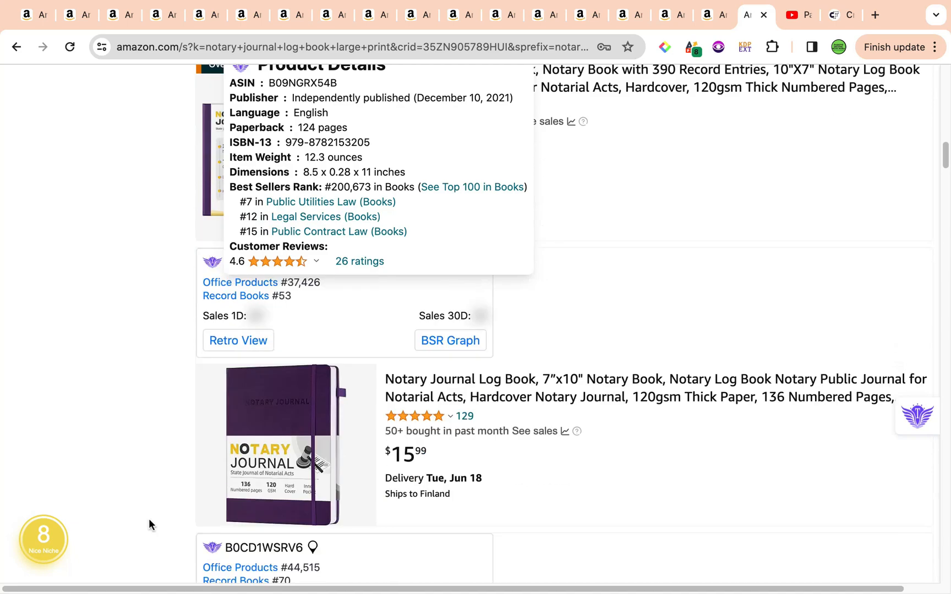
pyautogui.scroll(-2, 244, 535)
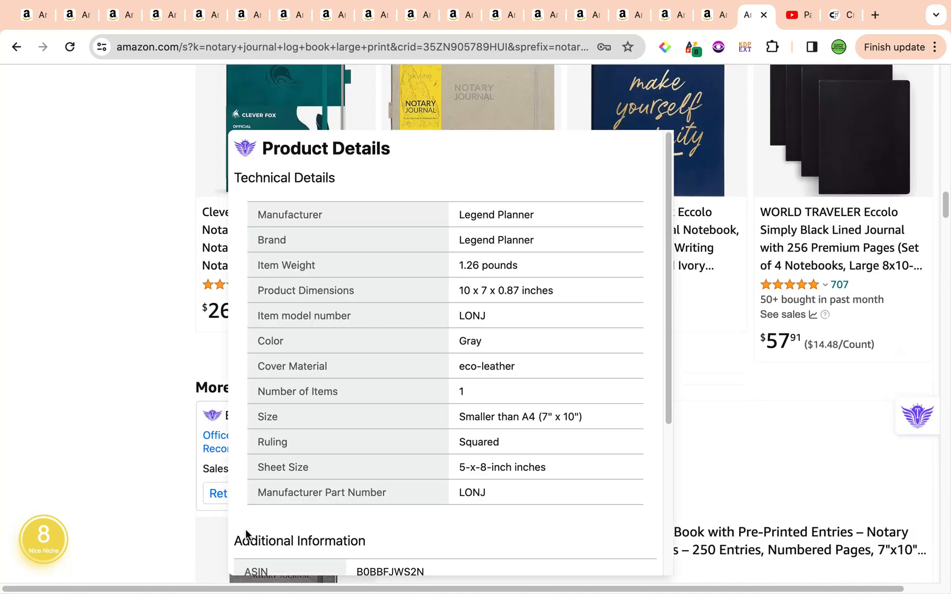
# - Switch to the Amazon results for "texas notary journal log book hardcover" and examine the niche summary, first listings and Adams record journal's product details
pyautogui.scroll(2, 714, 284)
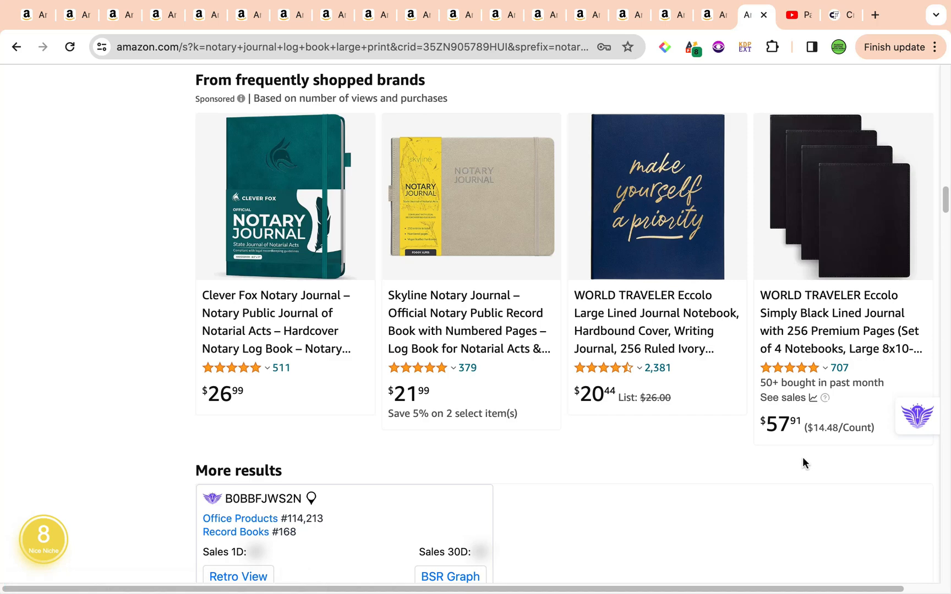
pyautogui.scroll(20, 802, 457)
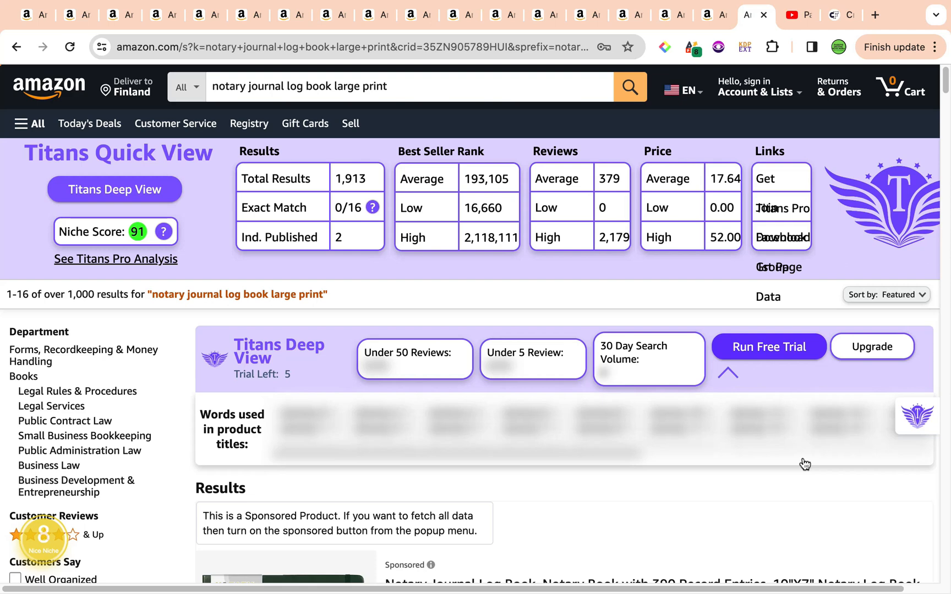
pyautogui.click(715, 18)
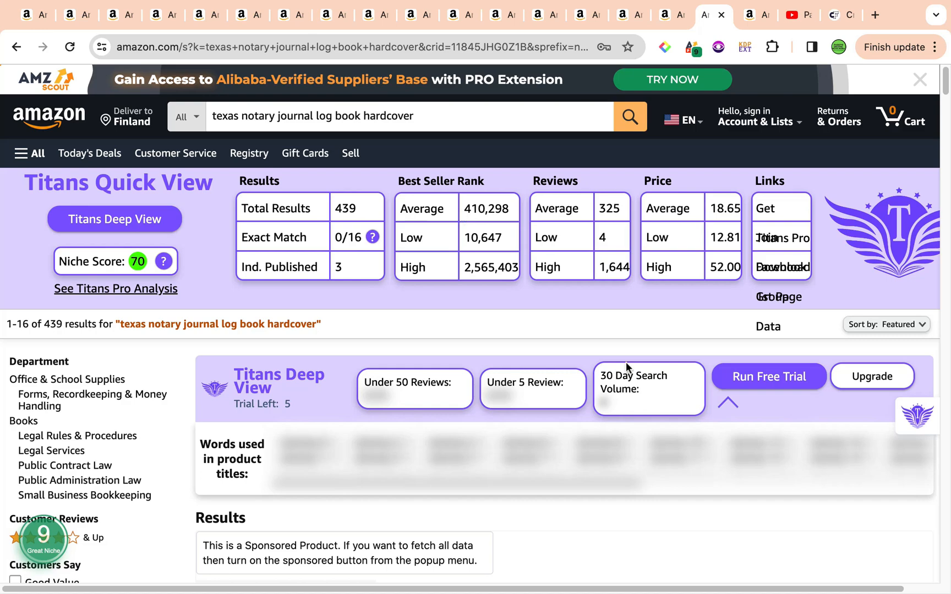
pyautogui.scroll(-7, 626, 362)
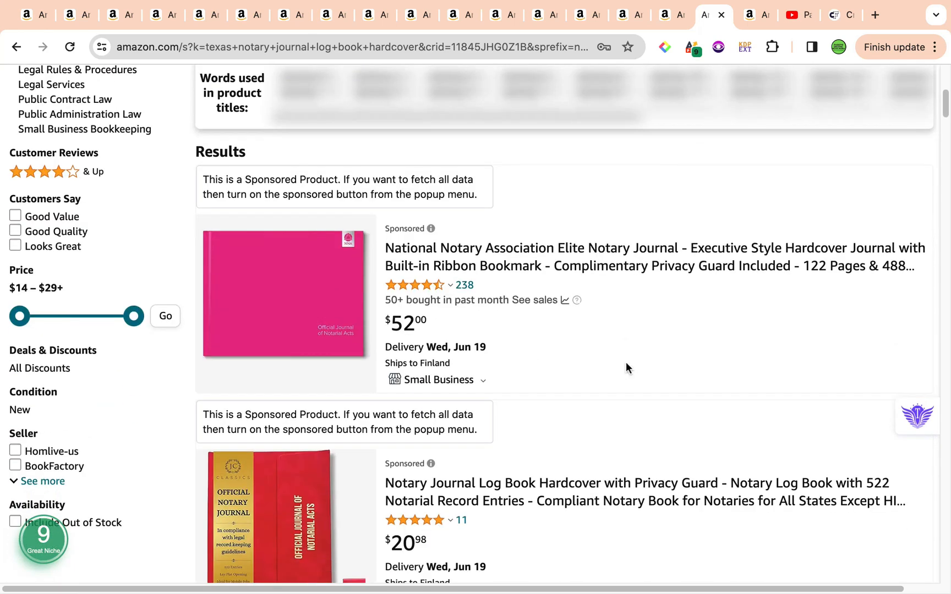
pyautogui.scroll(-8, 626, 361)
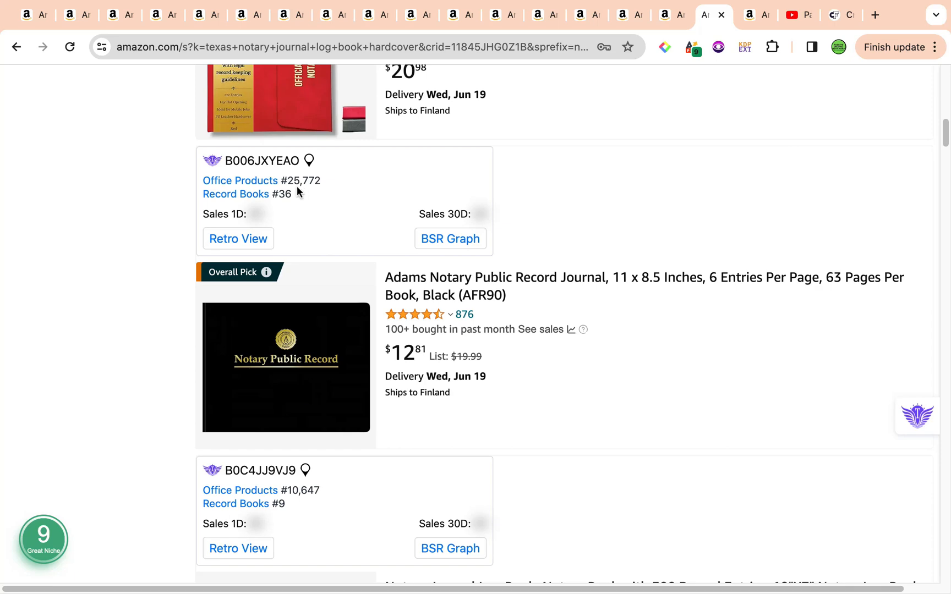
pyautogui.scroll(-5, 296, 190)
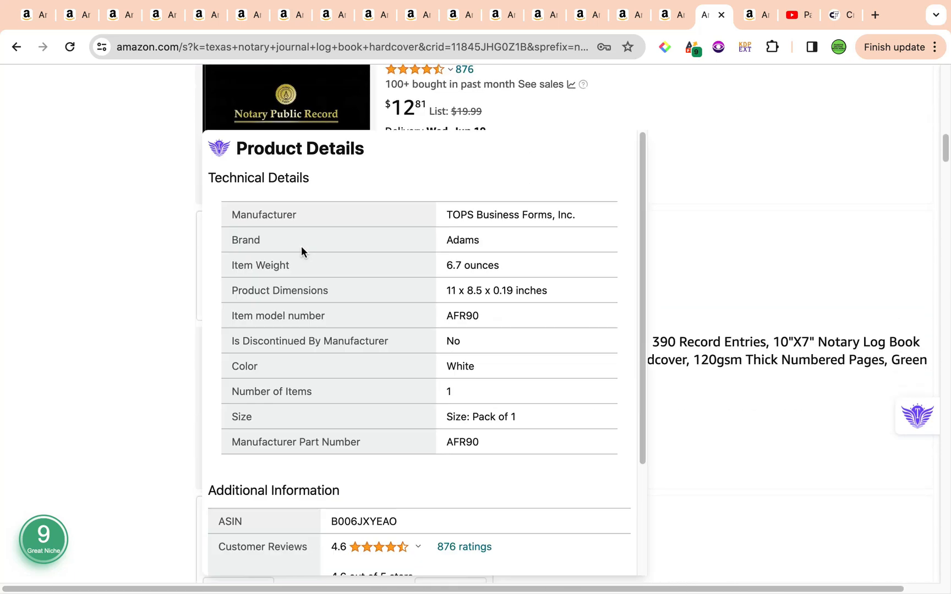
# - Examine the sales ranks, reviews and prices of the Texas notary listings from the Clever Fox journals through the Dome record book
pyautogui.scroll(-10, 80, 393)
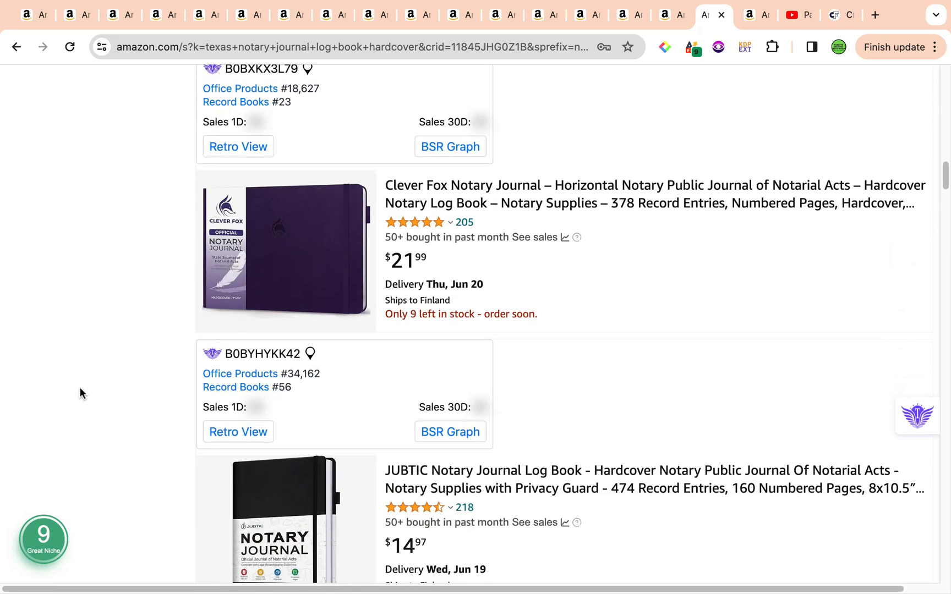
pyautogui.scroll(-10, 79, 392)
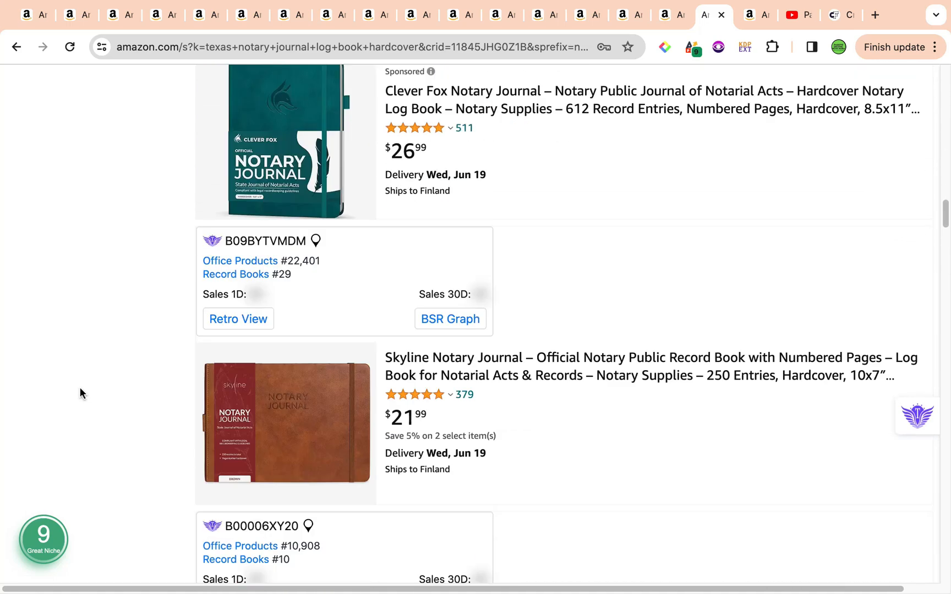
pyautogui.scroll(-5, 79, 387)
pyautogui.scroll(4, 181, 242)
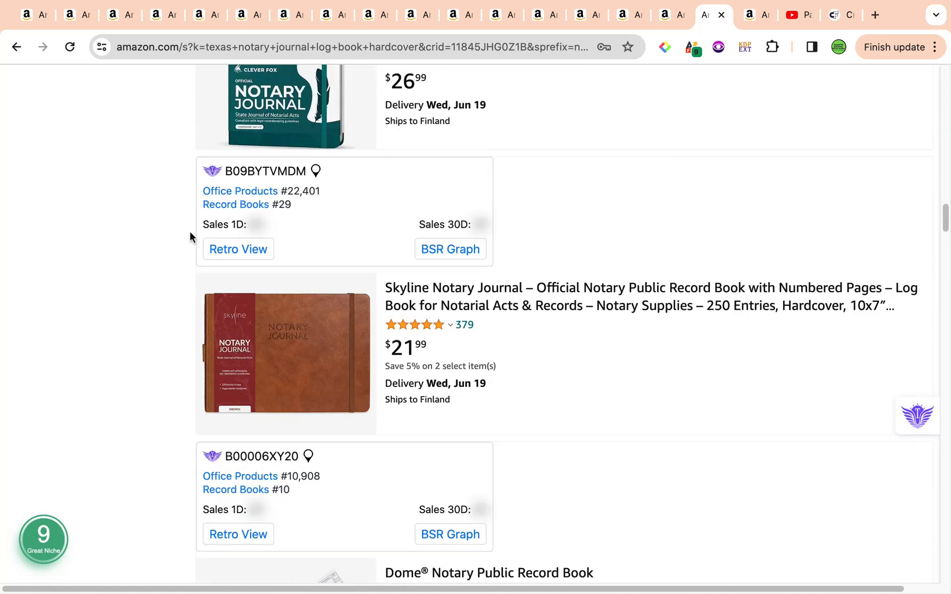
pyautogui.scroll(-11, 302, 308)
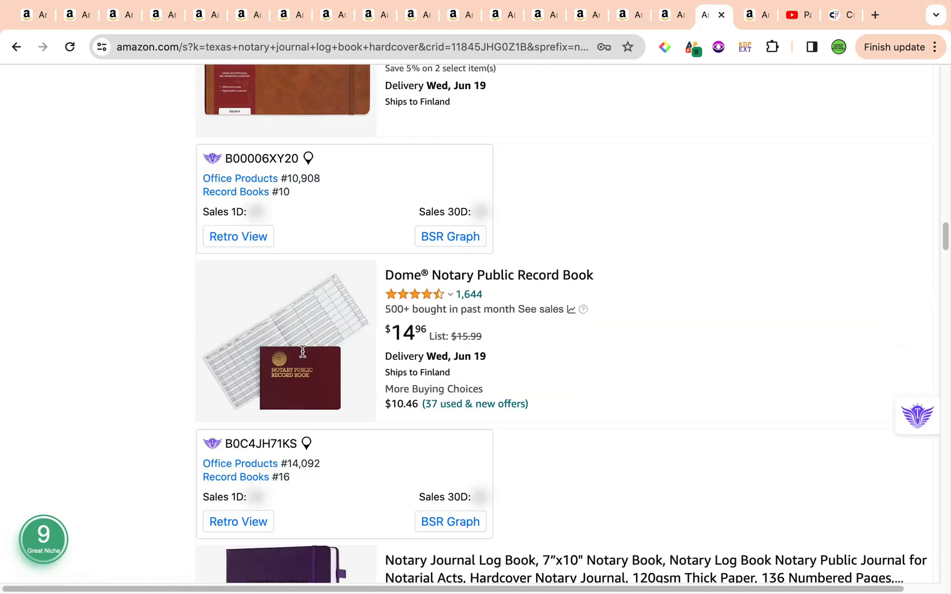
# - Compare the sales ranks, reviews and prices of the following notary journals, from the JUBTIC horizontal journal to the green Legend journal
pyautogui.scroll(-7, 102, 265)
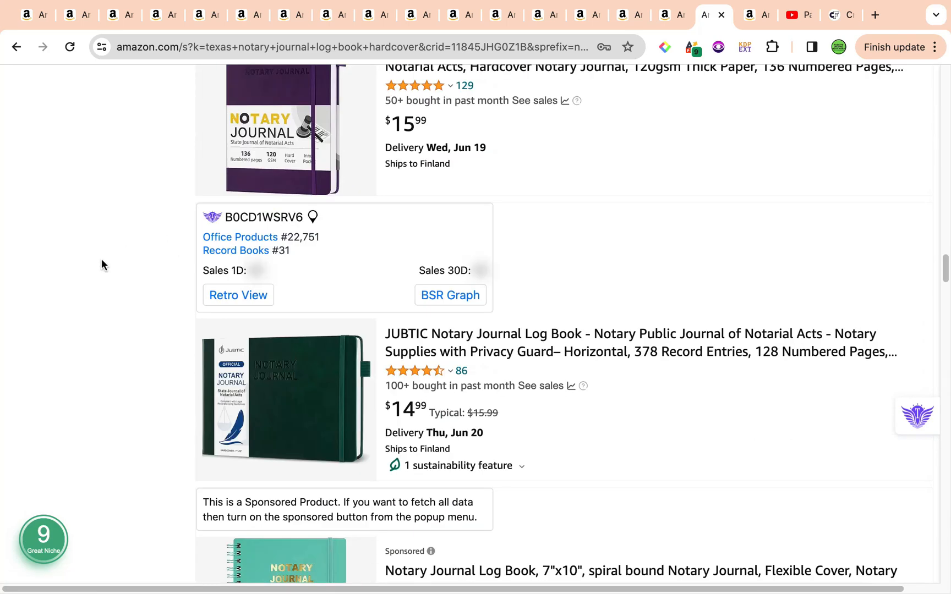
pyautogui.scroll(-7, 133, 297)
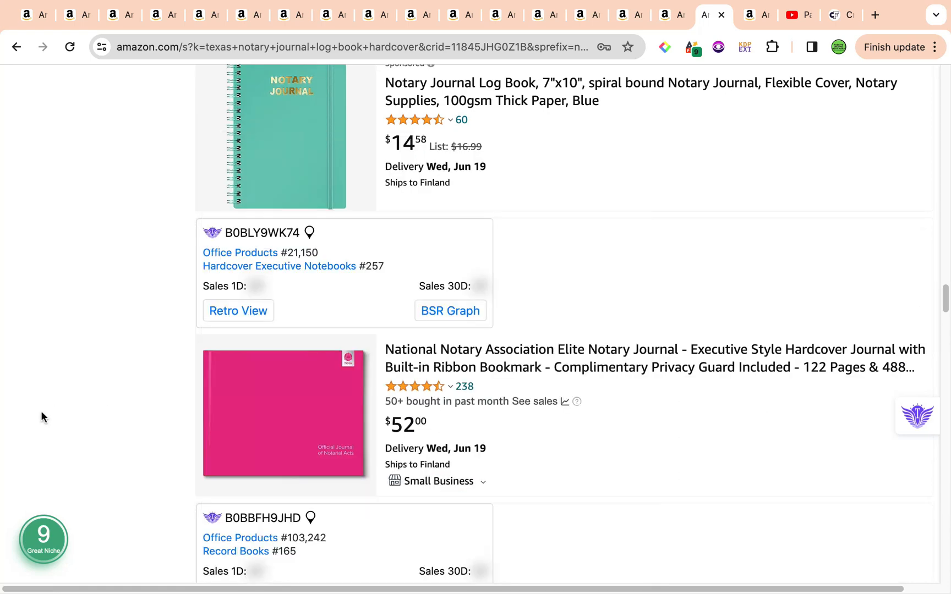
pyautogui.scroll(-7, 40, 417)
pyautogui.scroll(-3, 41, 411)
pyautogui.scroll(3, 41, 411)
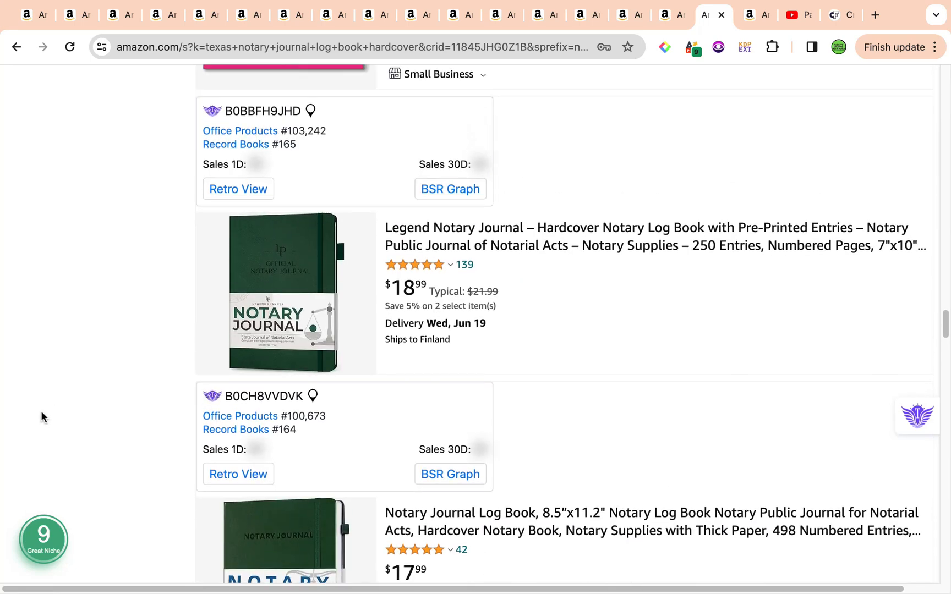
# - Review the remaining Texas notary listings, including the independently published books, down to the related searches, and return to the niche summary
pyautogui.scroll(-9, 41, 414)
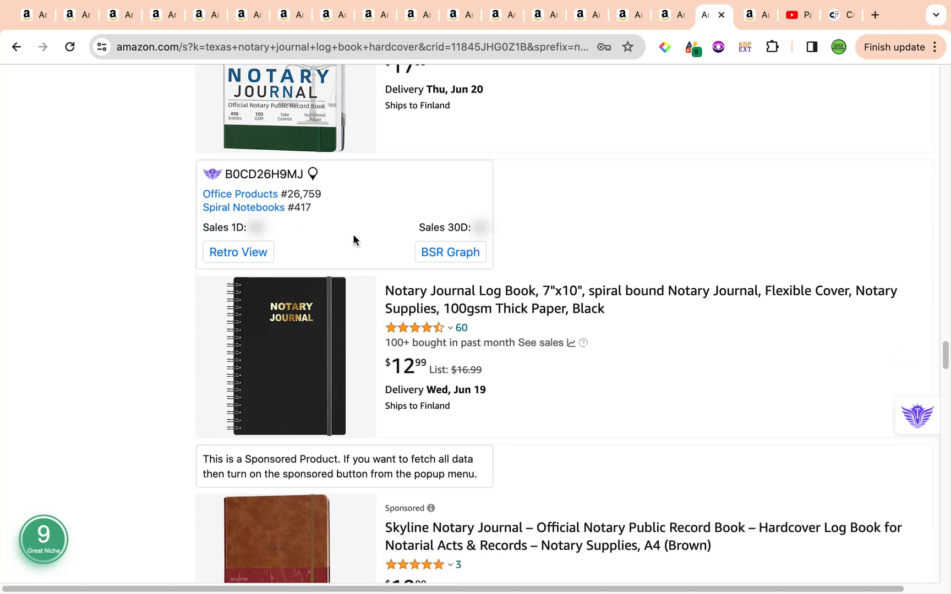
pyautogui.scroll(-15, 353, 237)
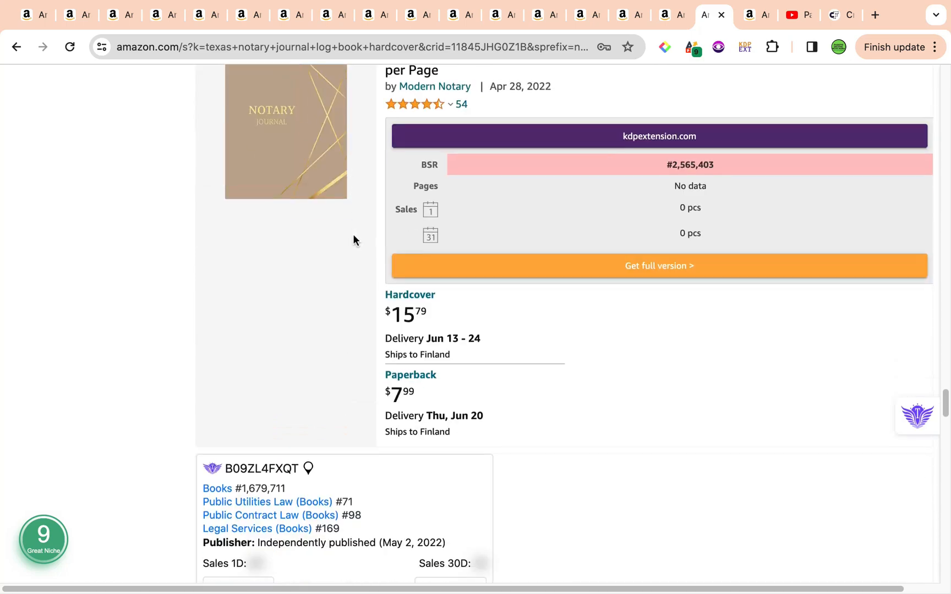
pyautogui.scroll(-12, 354, 239)
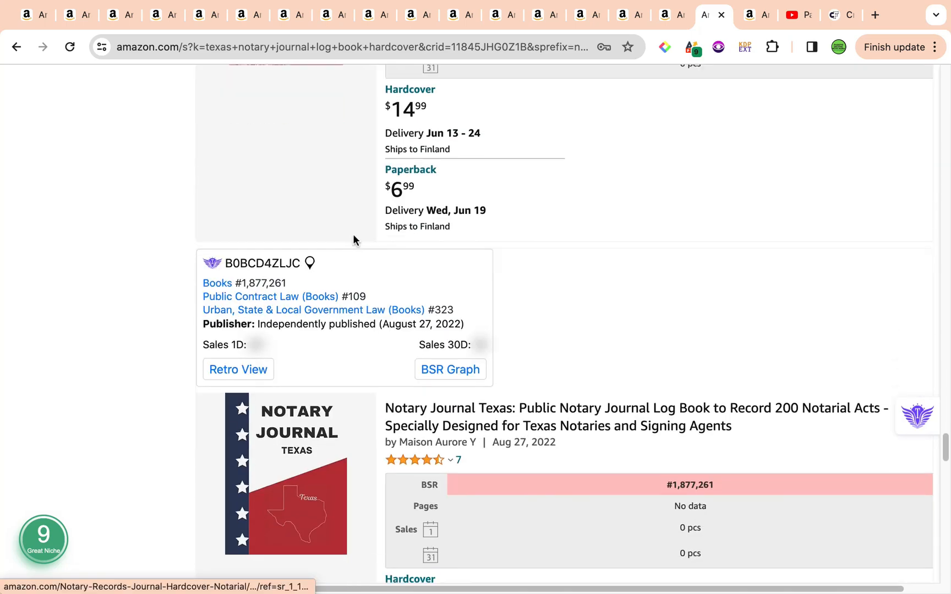
pyautogui.scroll(-13, 353, 239)
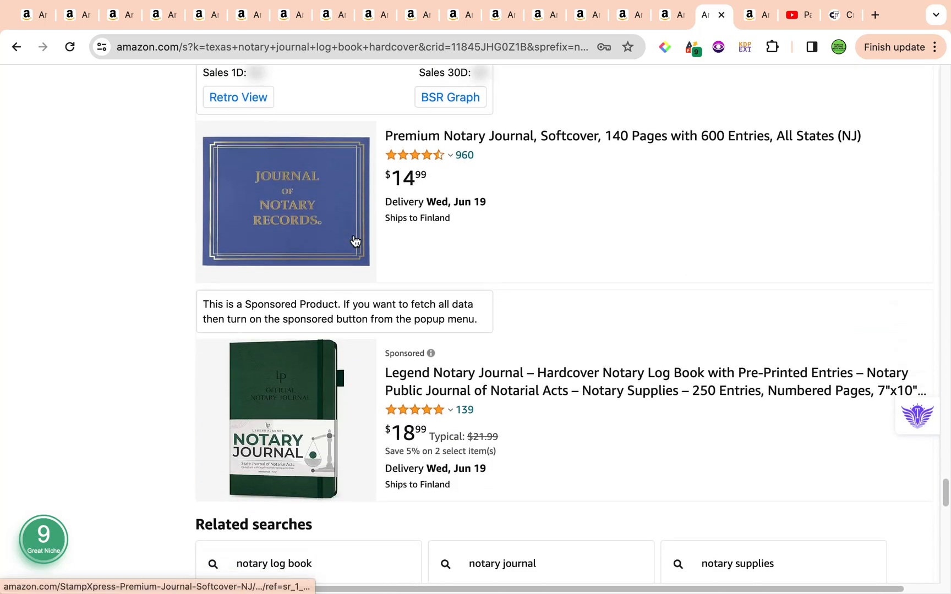
pyautogui.scroll(-5, 40, 394)
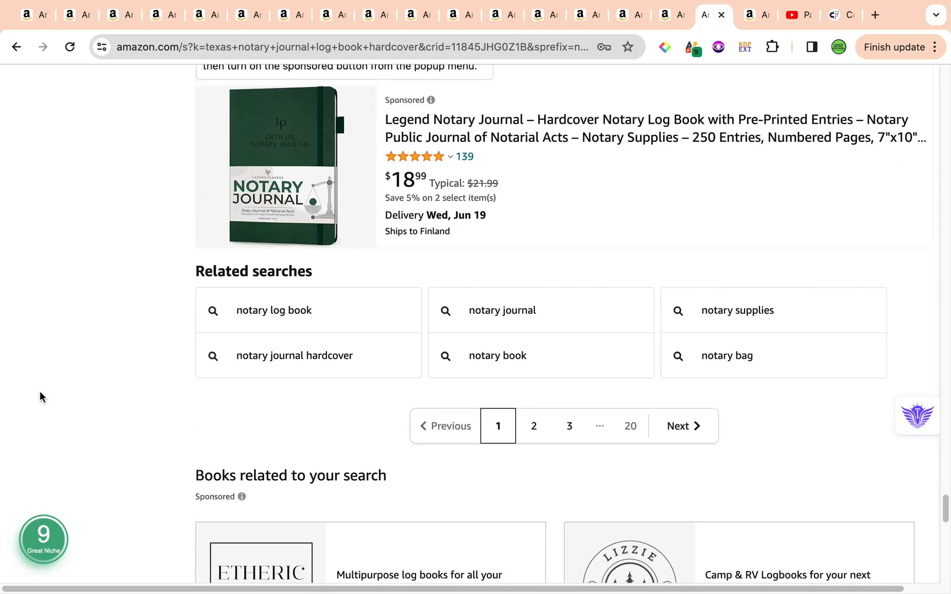
pyautogui.scroll(20, 39, 395)
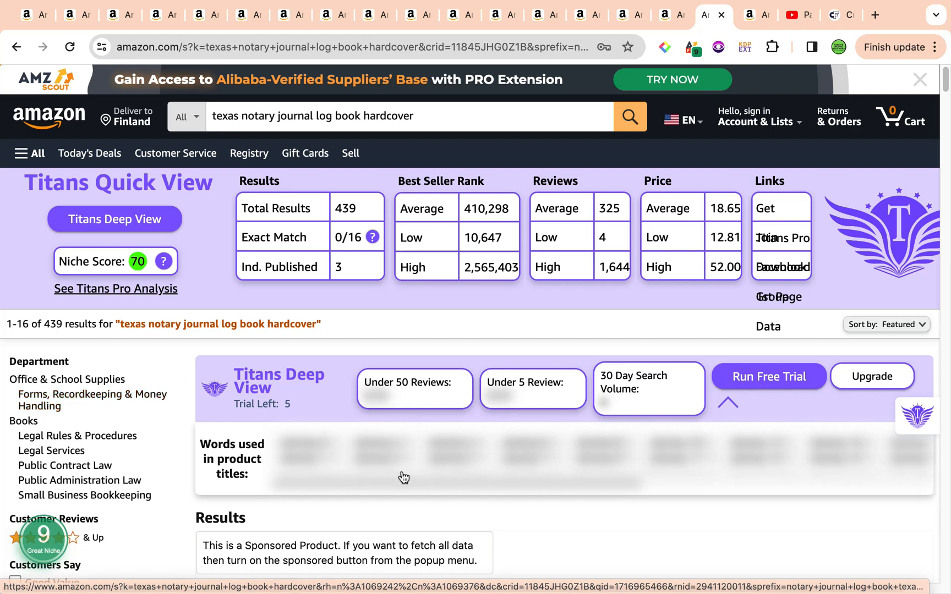
# - Switch to Creative Fabrica and search for "notary journal logbook"
pyautogui.click(858, 15)
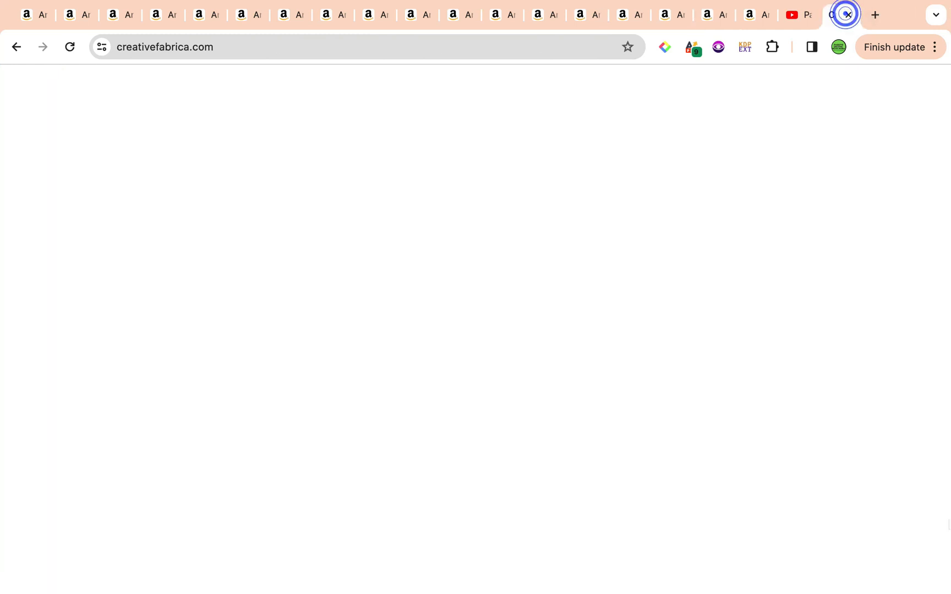
pyautogui.click(300, 215)
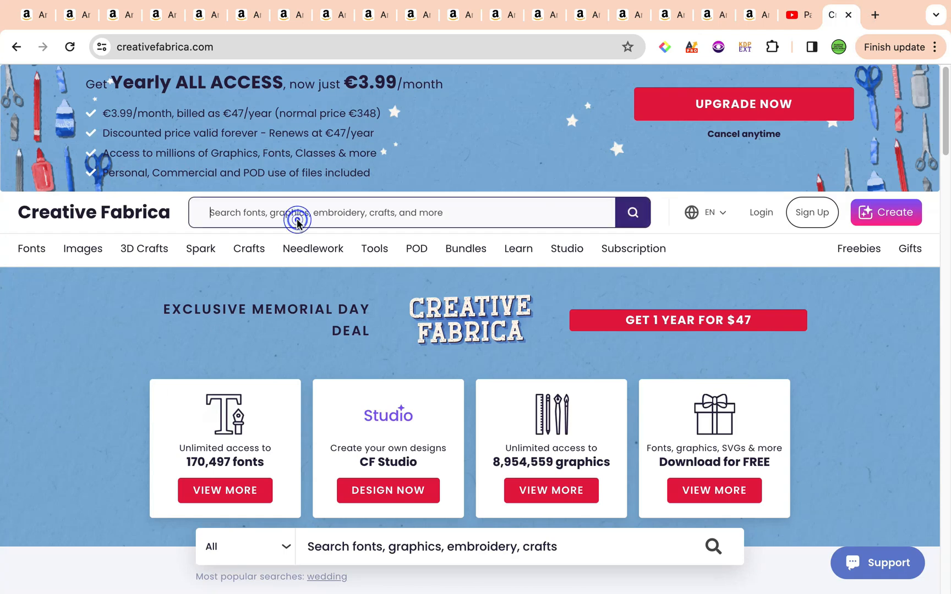
pyautogui.write('nota')
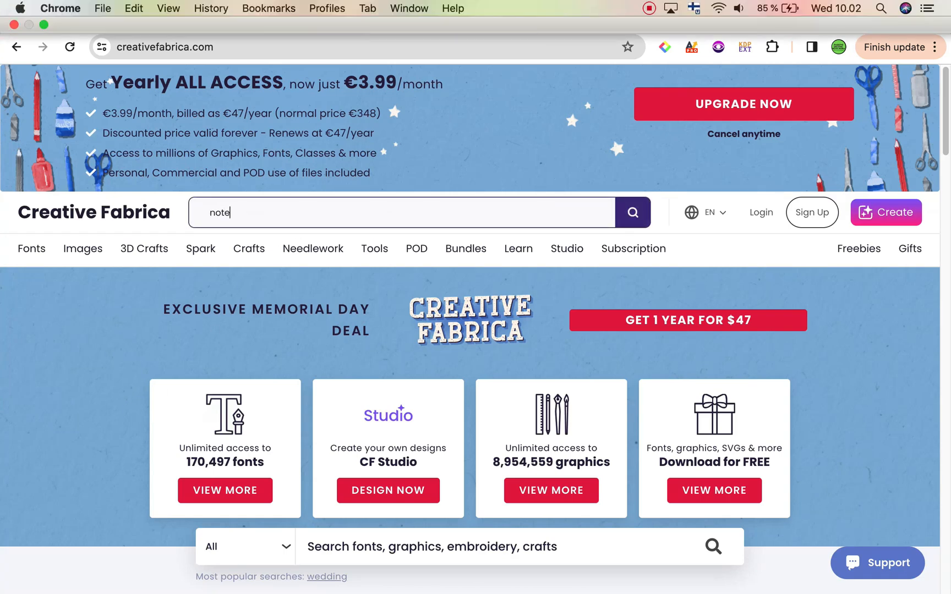
pyautogui.write('ry journal logbook')
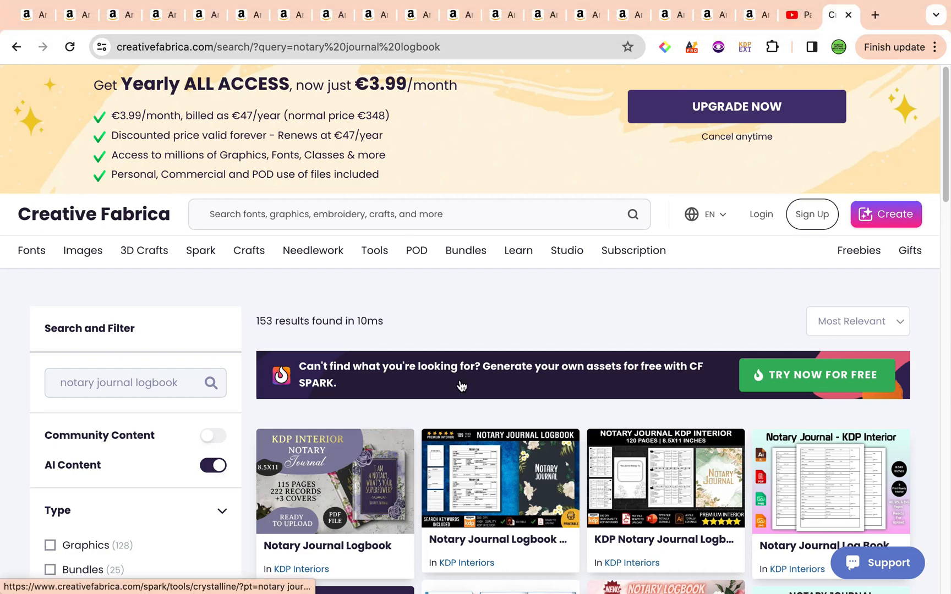
# - Open the KDP Notary Journal Logbook interior from the results, review its included files and features, and highlight the trim size line
pyautogui.scroll(-5, 437, 233)
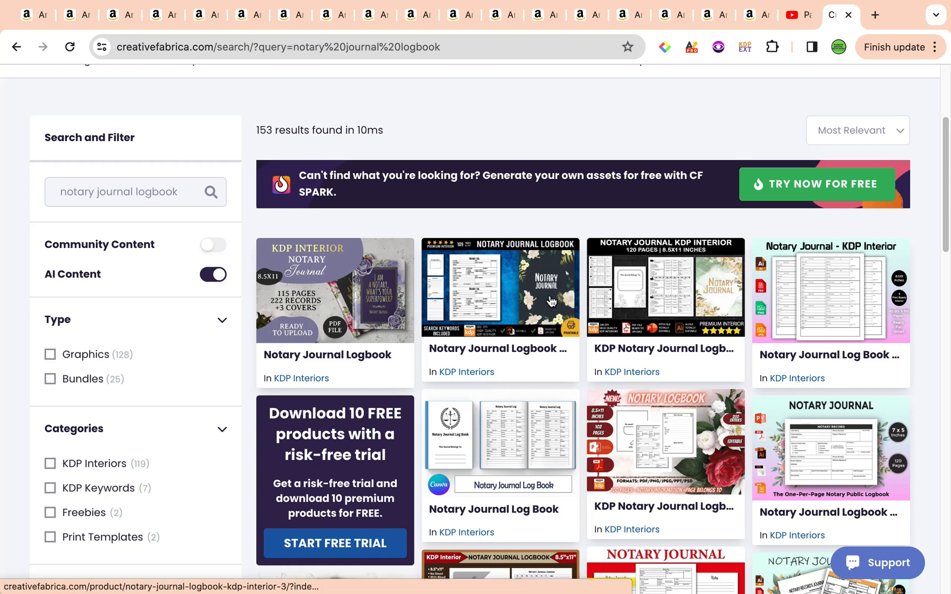
pyautogui.click(718, 283)
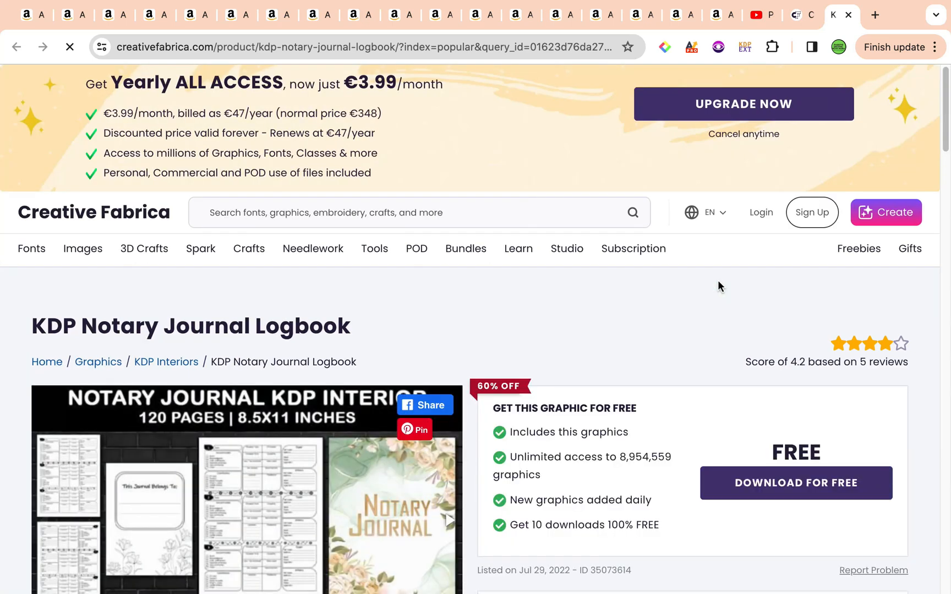
pyautogui.scroll(-4, 717, 280)
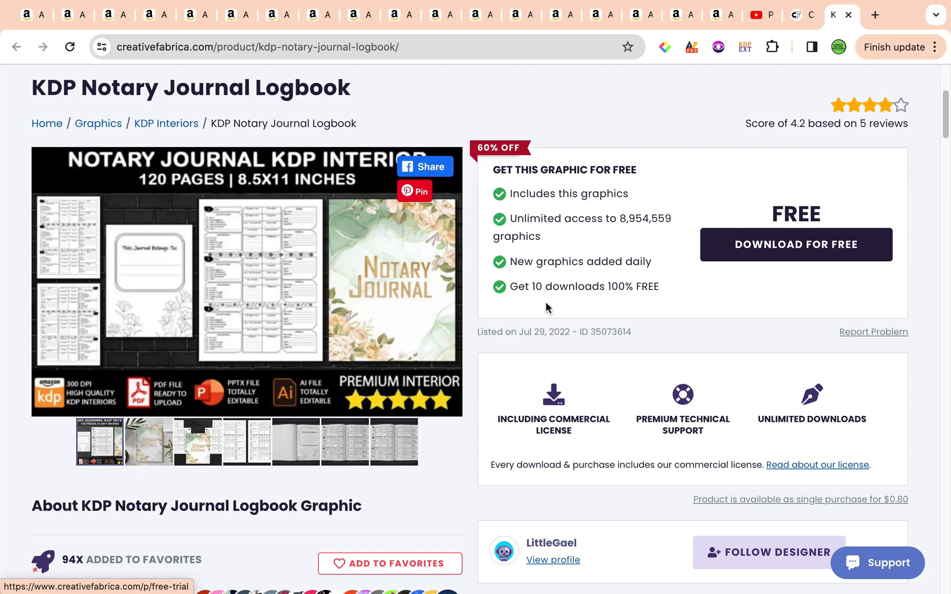
pyautogui.scroll(-6, 546, 301)
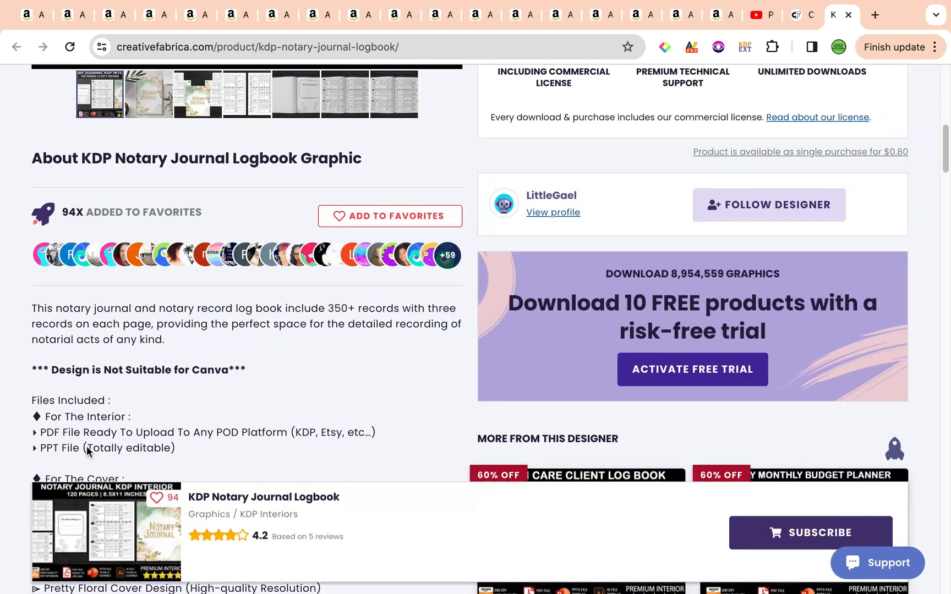
pyautogui.scroll(-4, 87, 446)
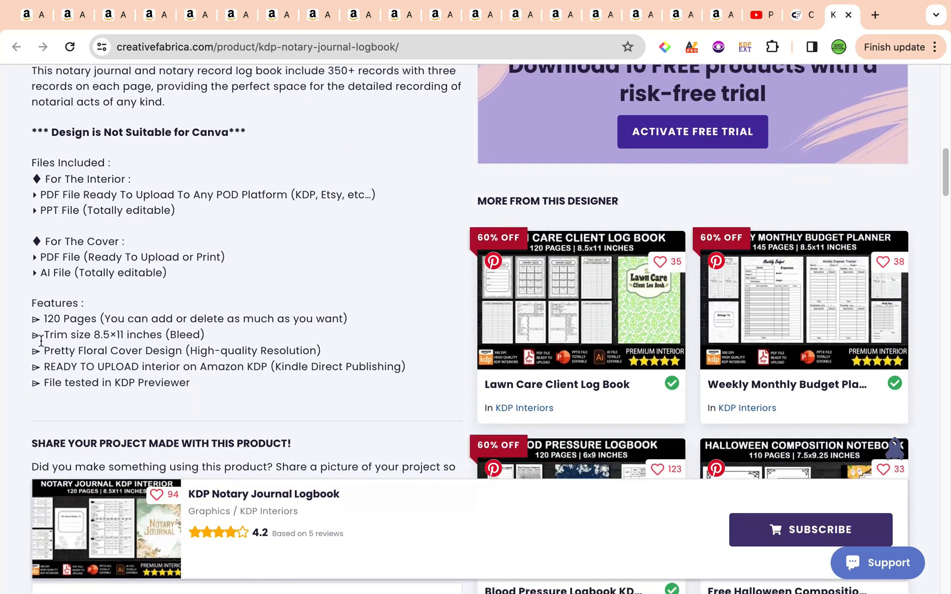
pyautogui.tripleClick(83, 335)
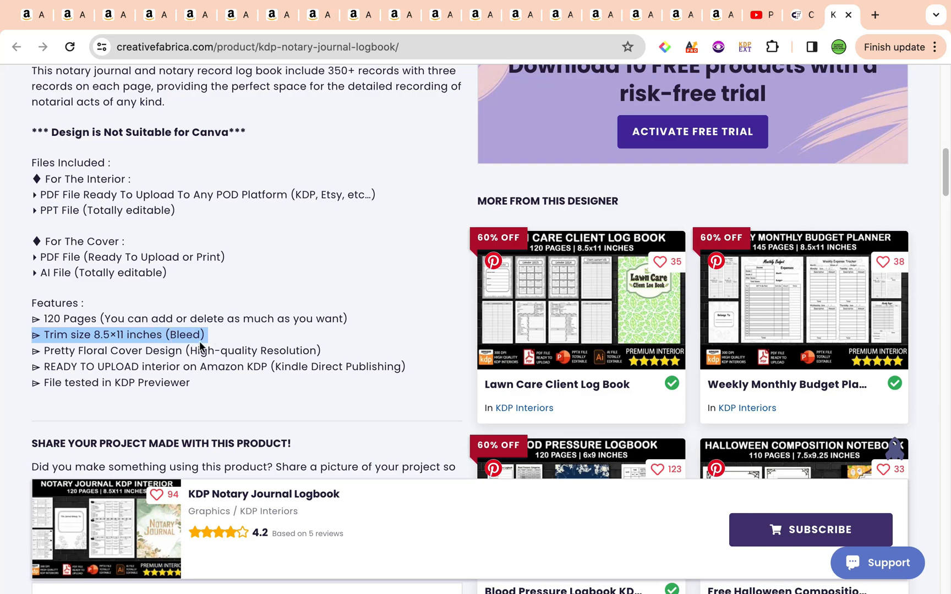
# - Go back up the product page and re-examine the logbook's preview images, licence information and download offer
pyautogui.scroll(7, 315, 350)
pyautogui.scroll(8, 314, 350)
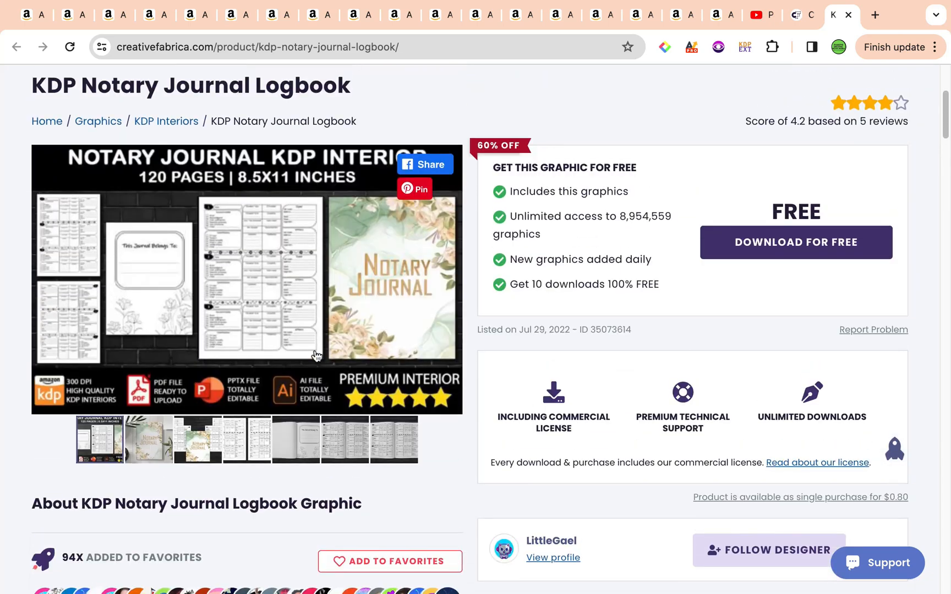
pyautogui.scroll(-5, 315, 349)
pyautogui.scroll(1, 316, 356)
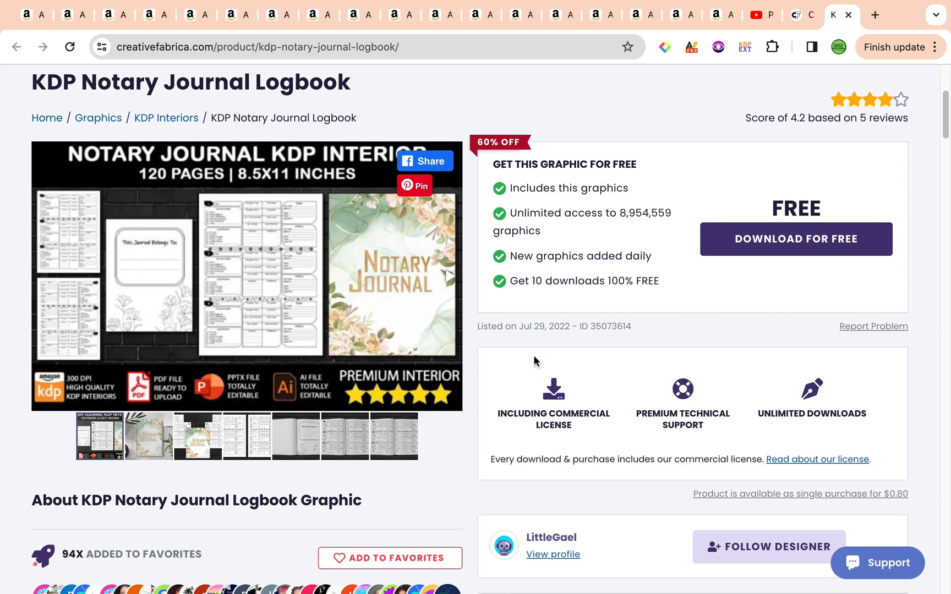
pyautogui.scroll(5, 585, 187)
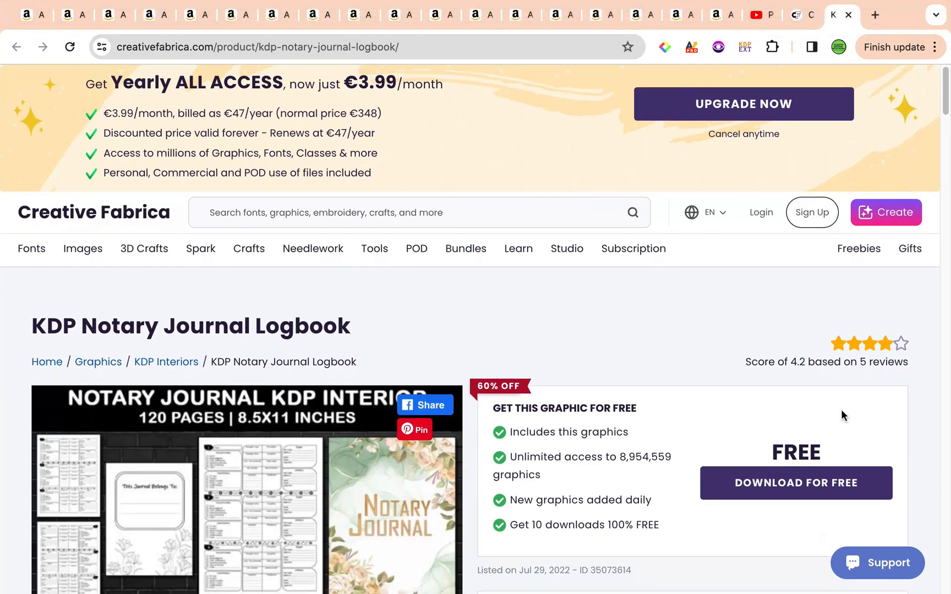